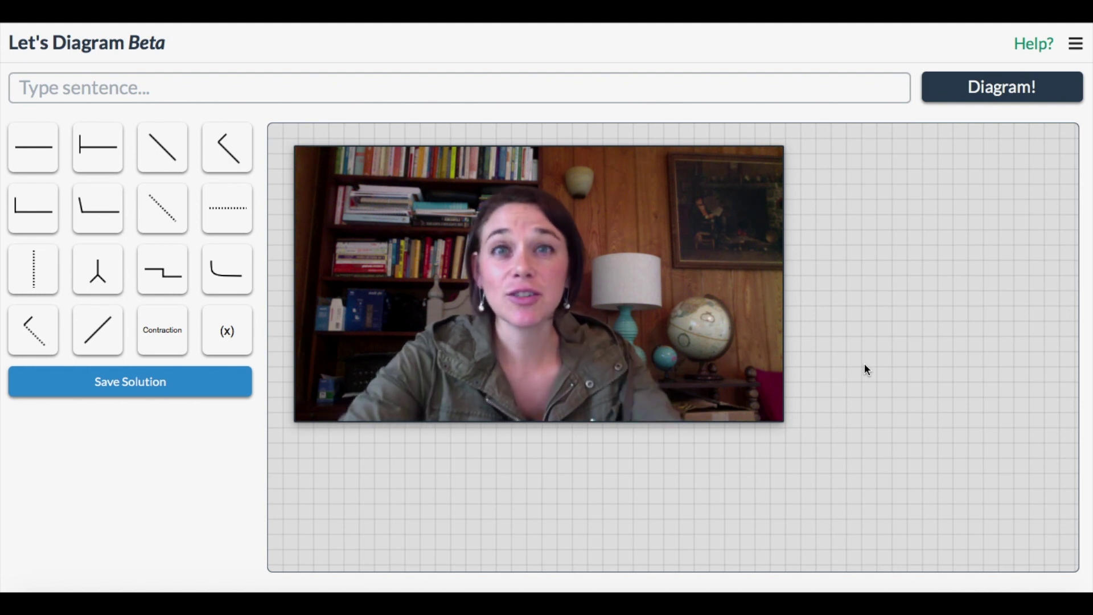
# Step: Go from the Let's Diagram landing page to the CREATE ACCOUNT sign-up form
pyautogui.moveTo(612, 262)
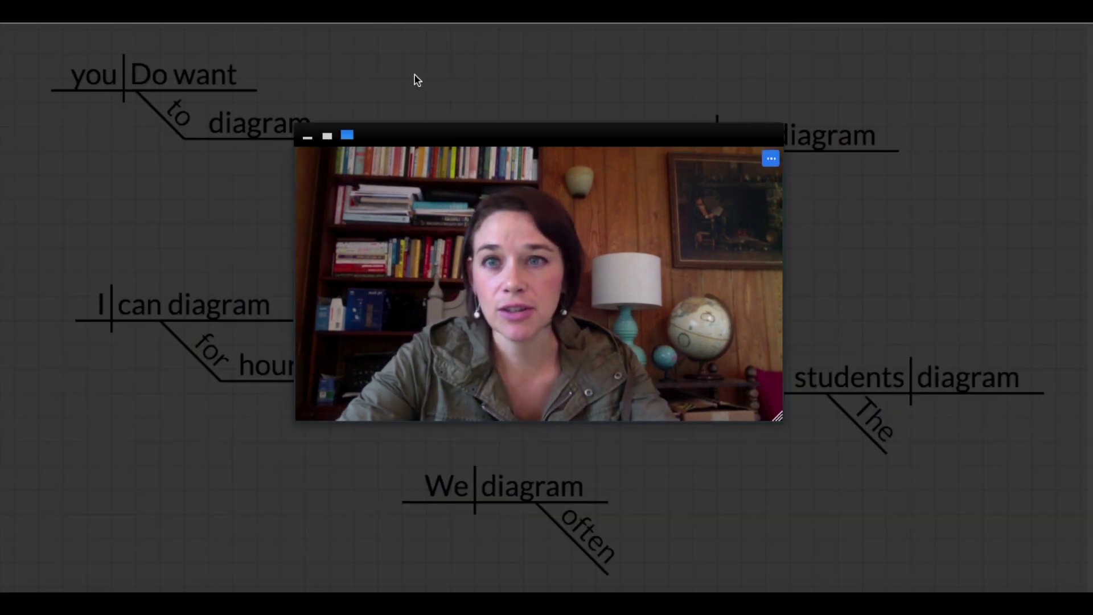
pyautogui.click(328, 136)
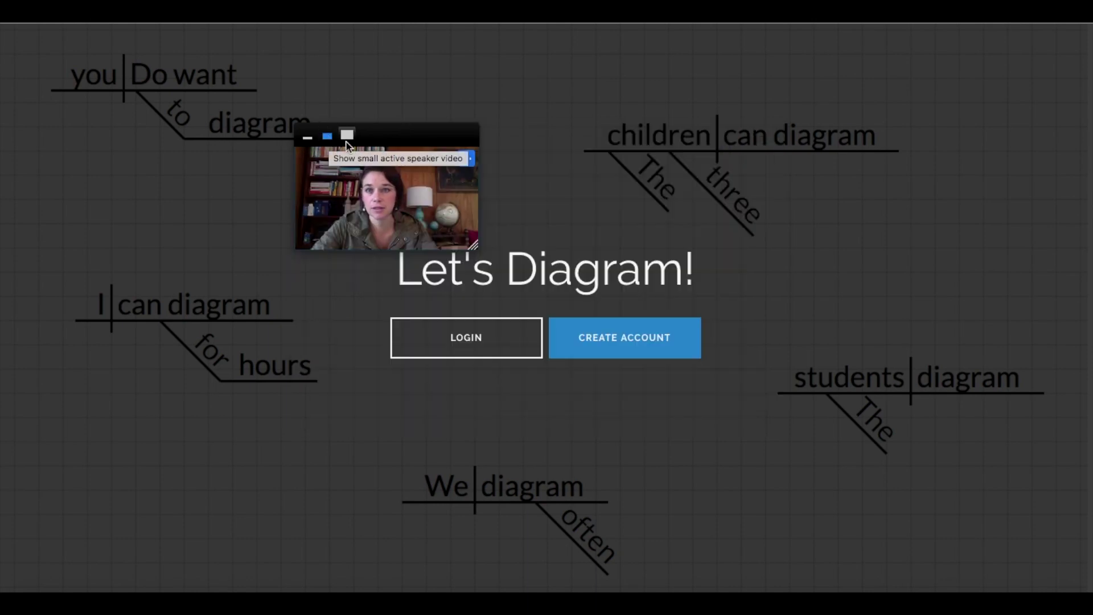
pyautogui.moveTo(371, 139); pyautogui.dragTo(111, 465)
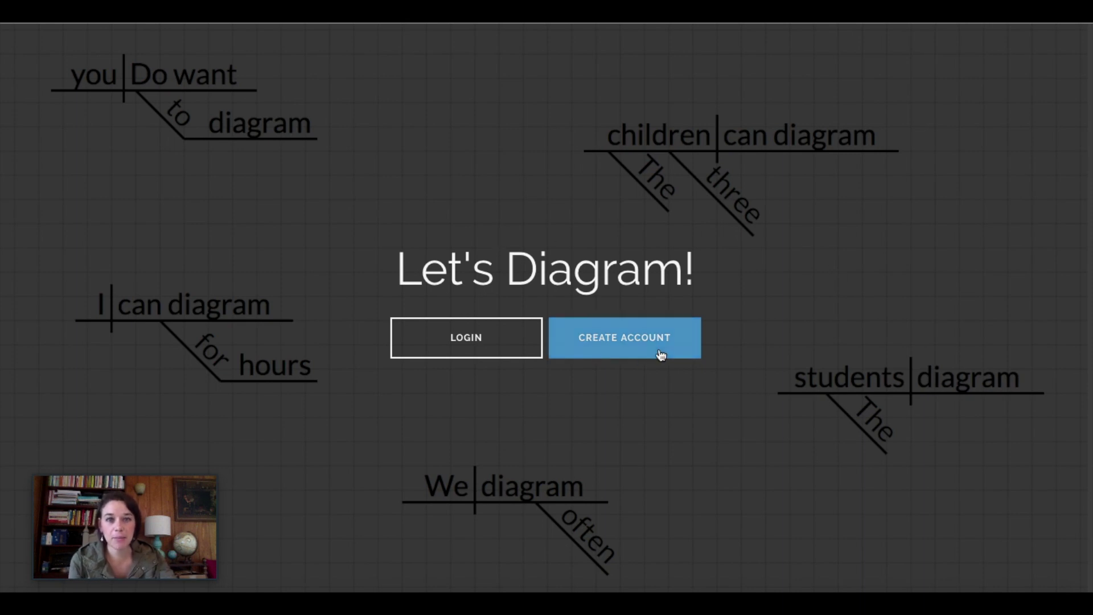
pyautogui.click(639, 343)
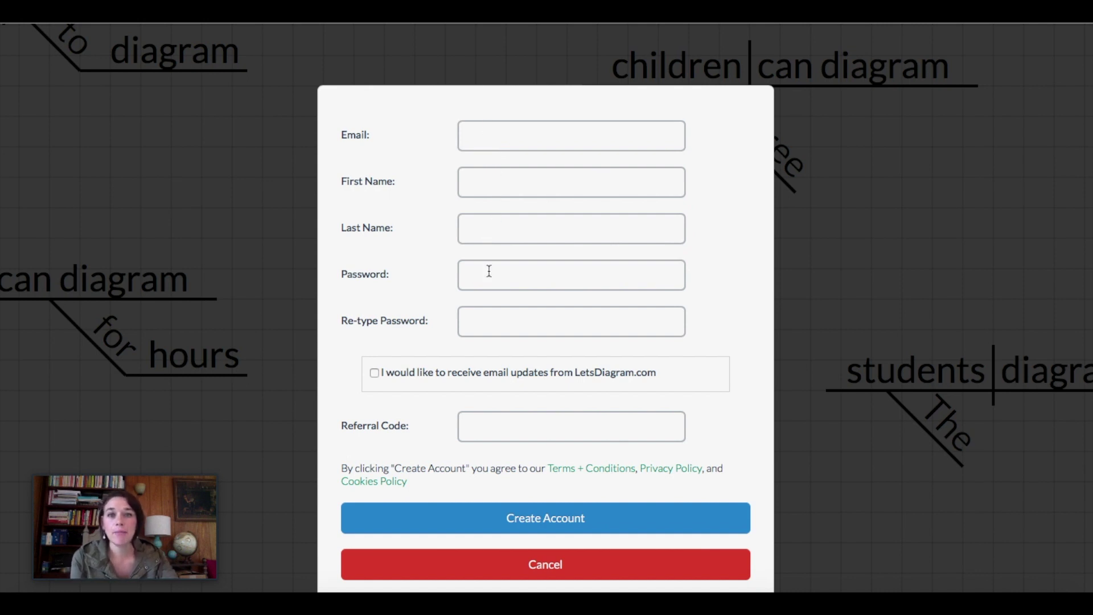
# Step: Enter the referral code and submit the sign-up to reach the empty diagram editor
pyautogui.click(471, 424)
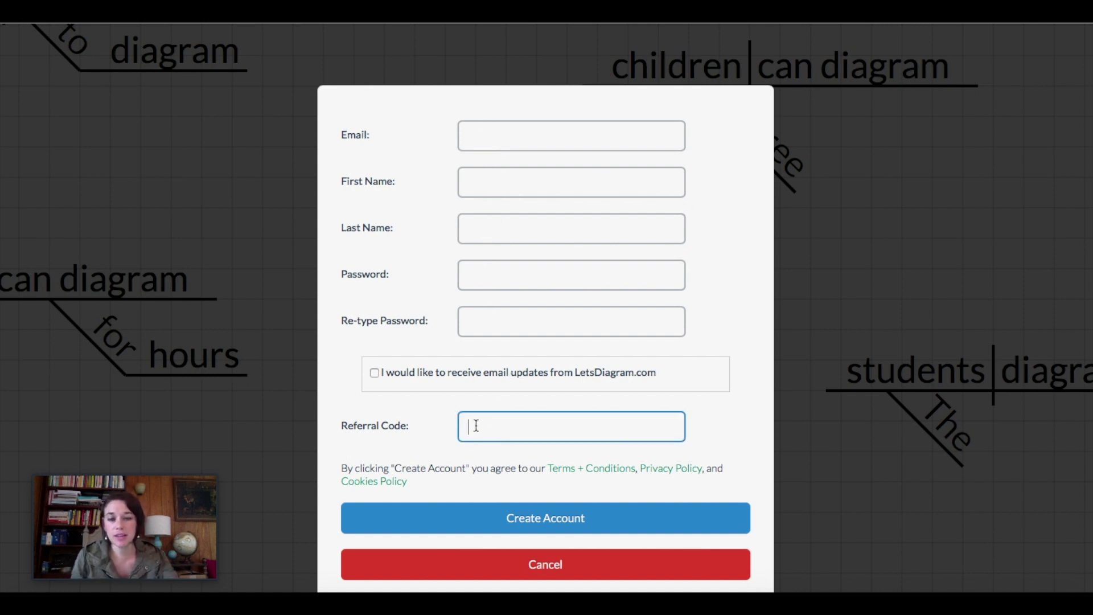
pyautogui.write('GR')
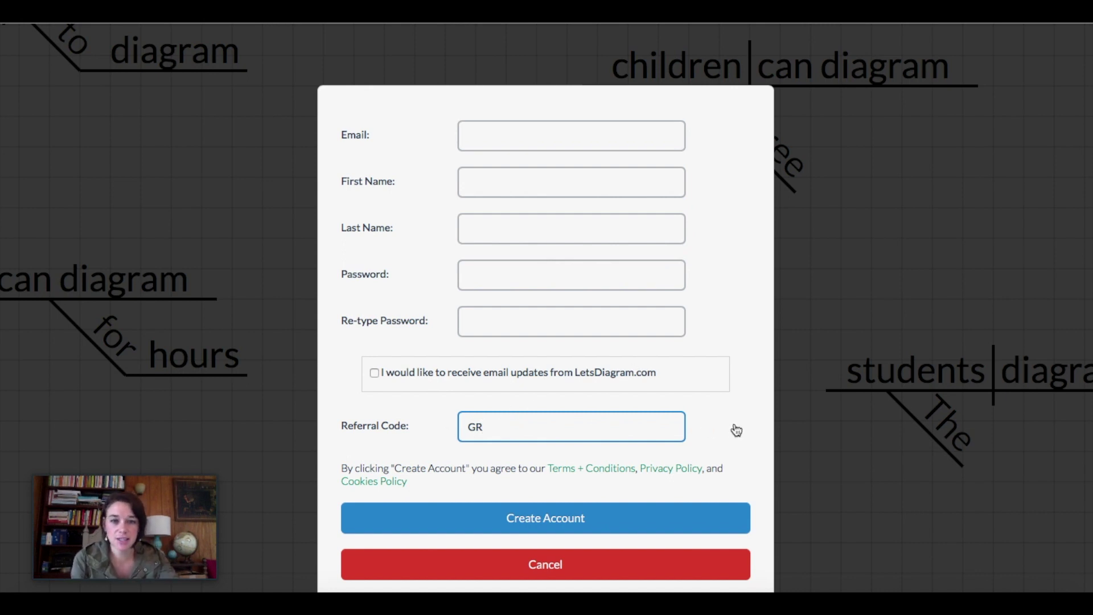
pyautogui.click(563, 521)
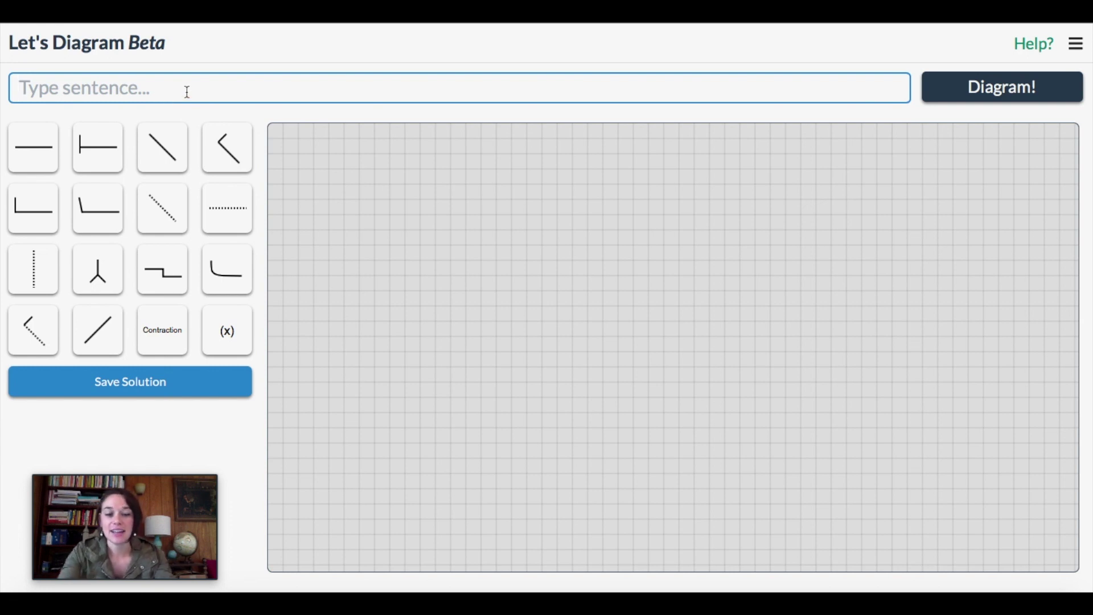
# Step: Enter 'David runs.' as the sentence, split it into words, and set David on a baseline
pyautogui.write('Dav')
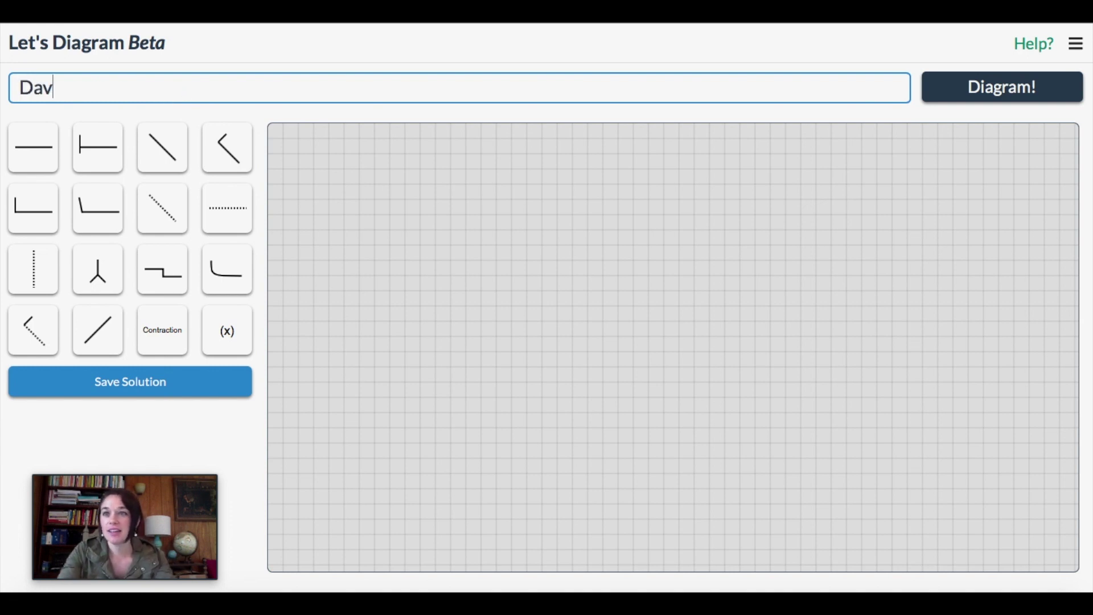
pyautogui.write('id runs.')
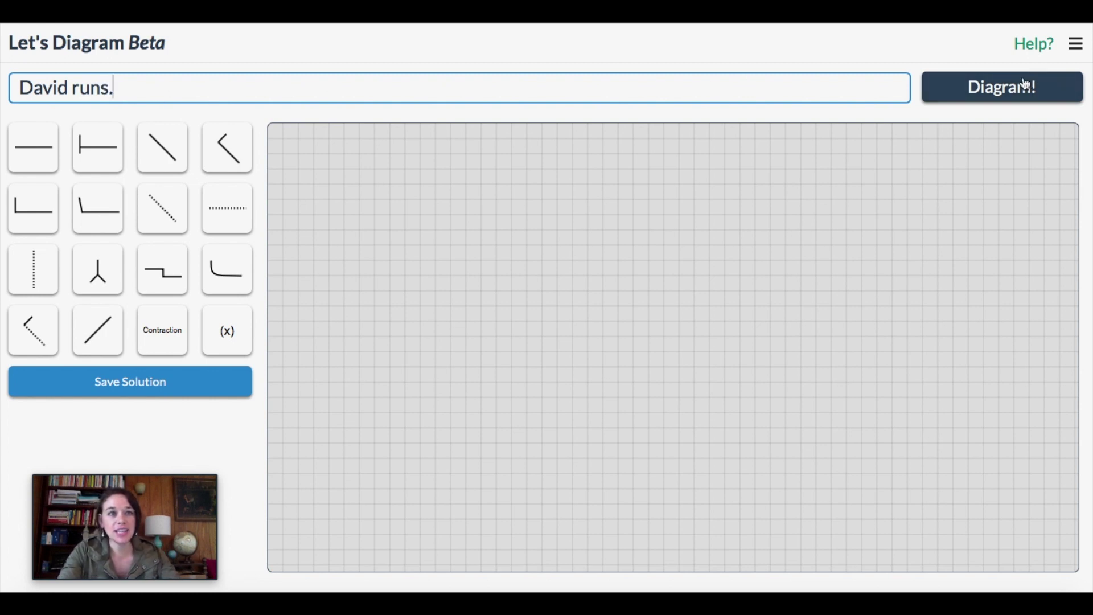
pyautogui.click(997, 89)
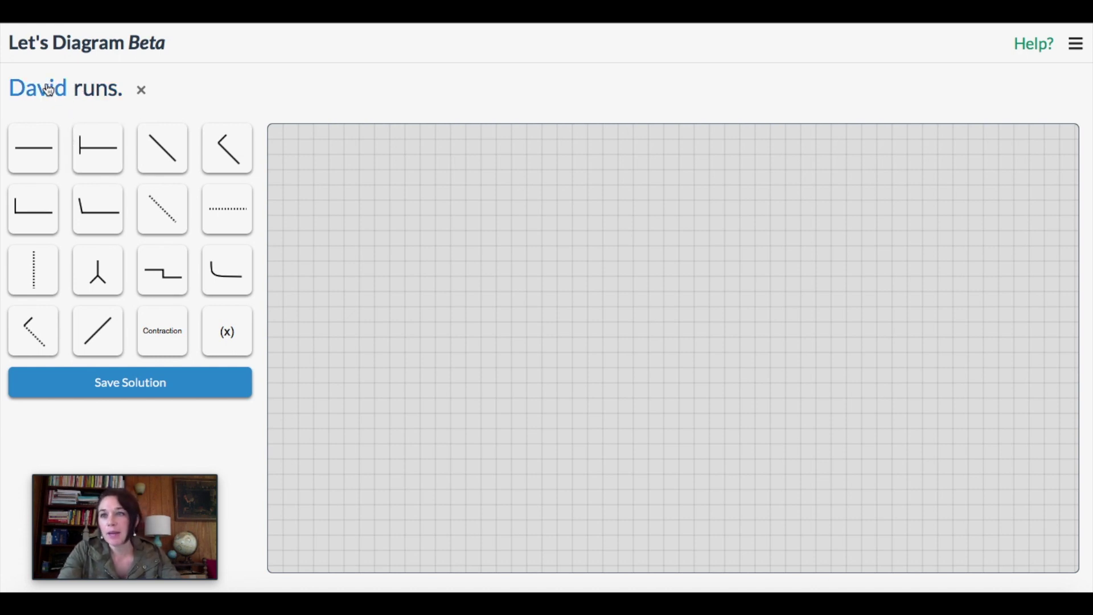
pyautogui.moveTo(45, 92); pyautogui.dragTo(34, 161)
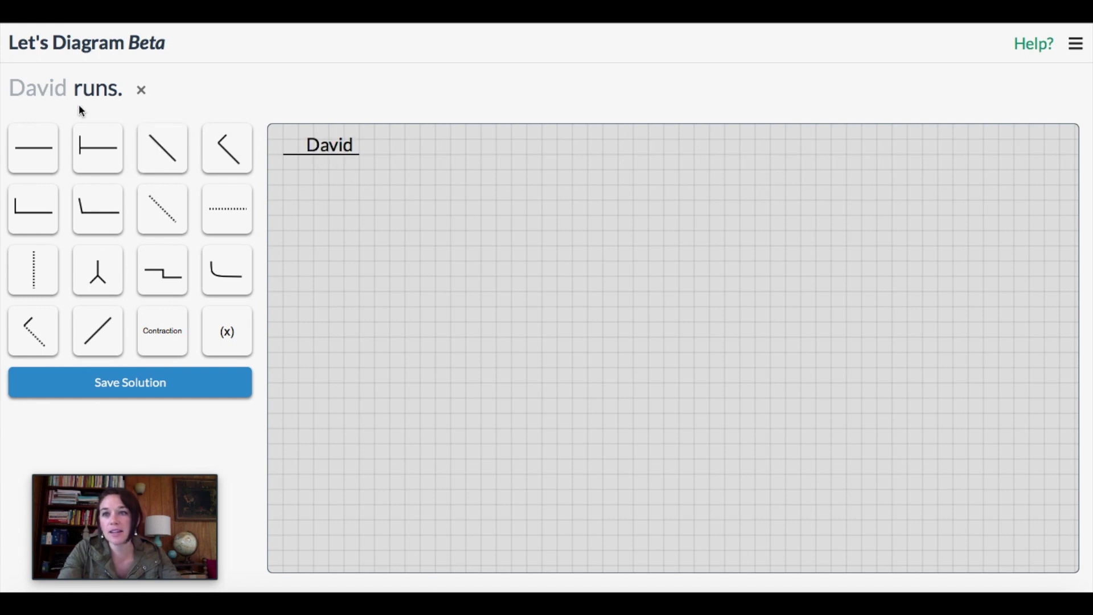
# Step: Put 'runs' on a divided verb line and join it after David to form David | runs
pyautogui.moveTo(90, 91); pyautogui.dragTo(93, 159)
pyautogui.moveTo(336, 150); pyautogui.dragTo(368, 222)
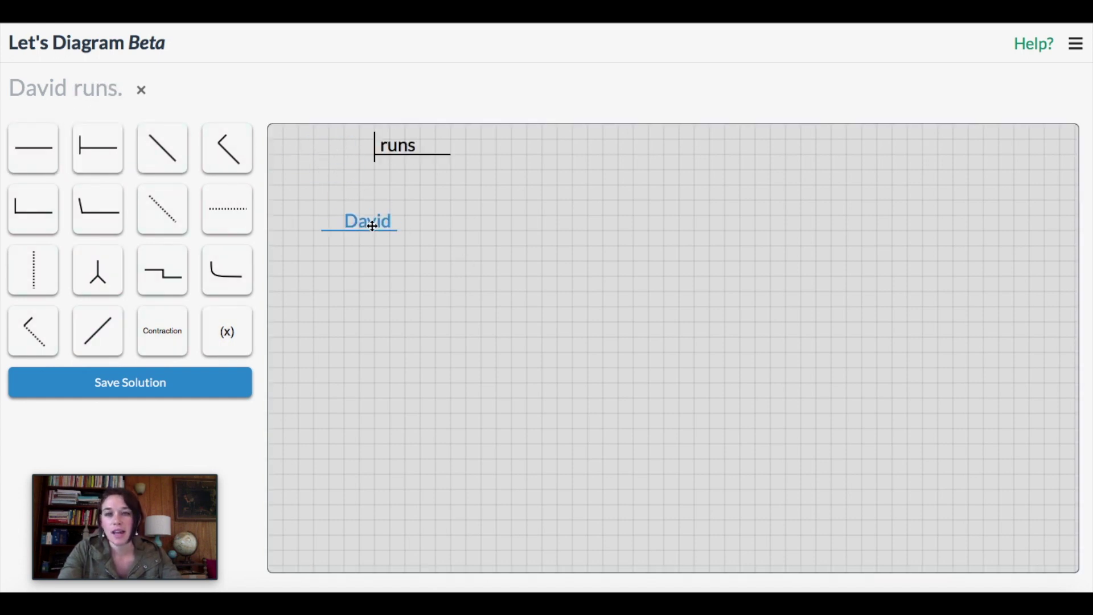
pyautogui.moveTo(378, 147); pyautogui.dragTo(405, 222)
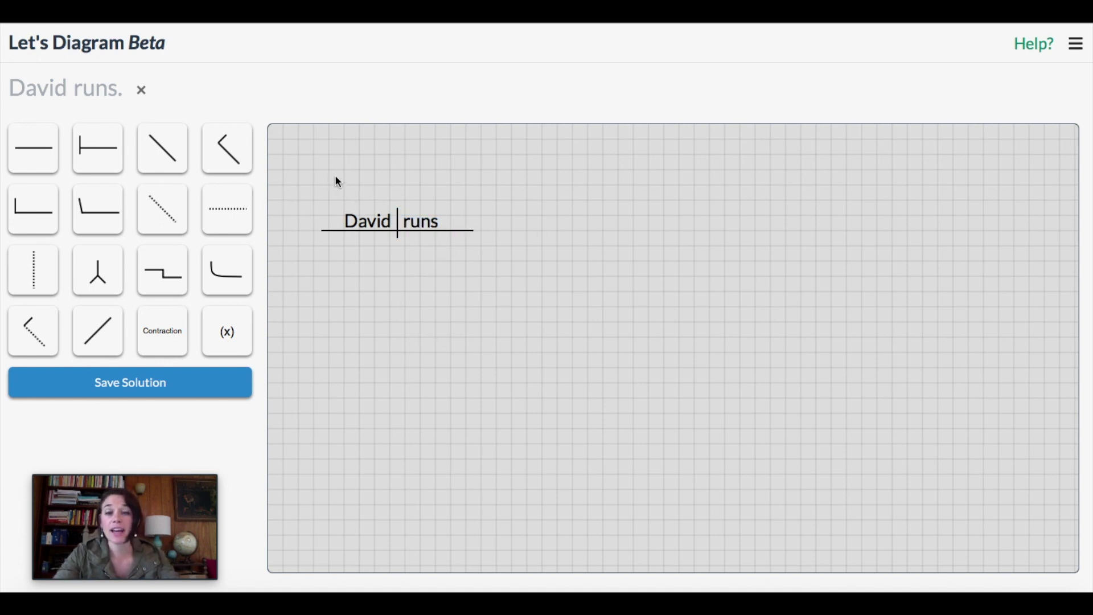
# Step: Move the David runs diagram to the grid's upper right and clear the sentence box
pyautogui.moveTo(335, 176); pyautogui.dragTo(493, 251)
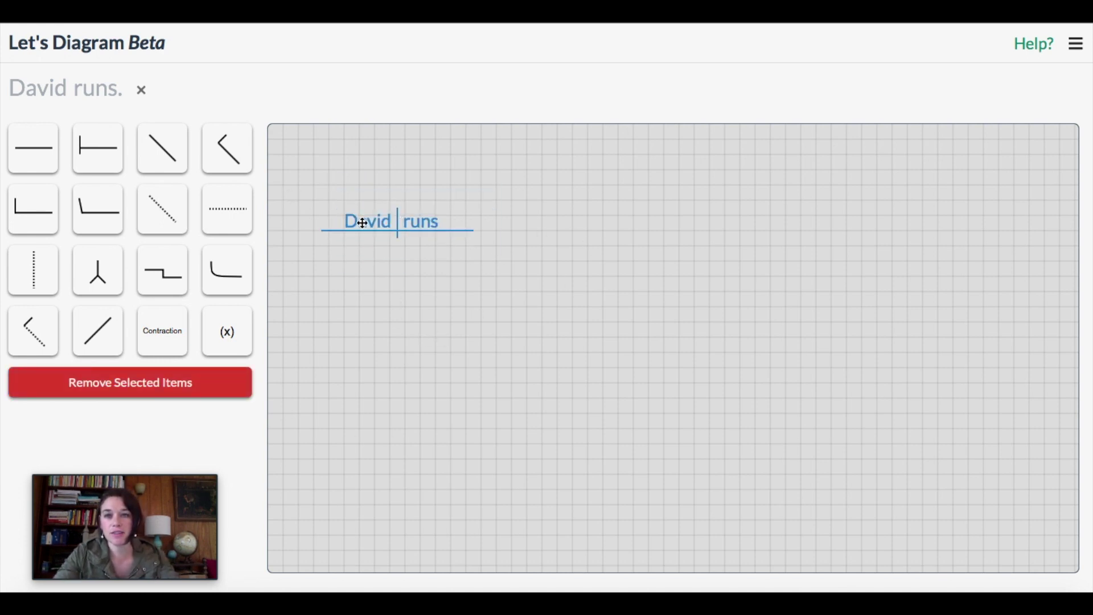
pyautogui.moveTo(362, 223); pyautogui.dragTo(952, 154)
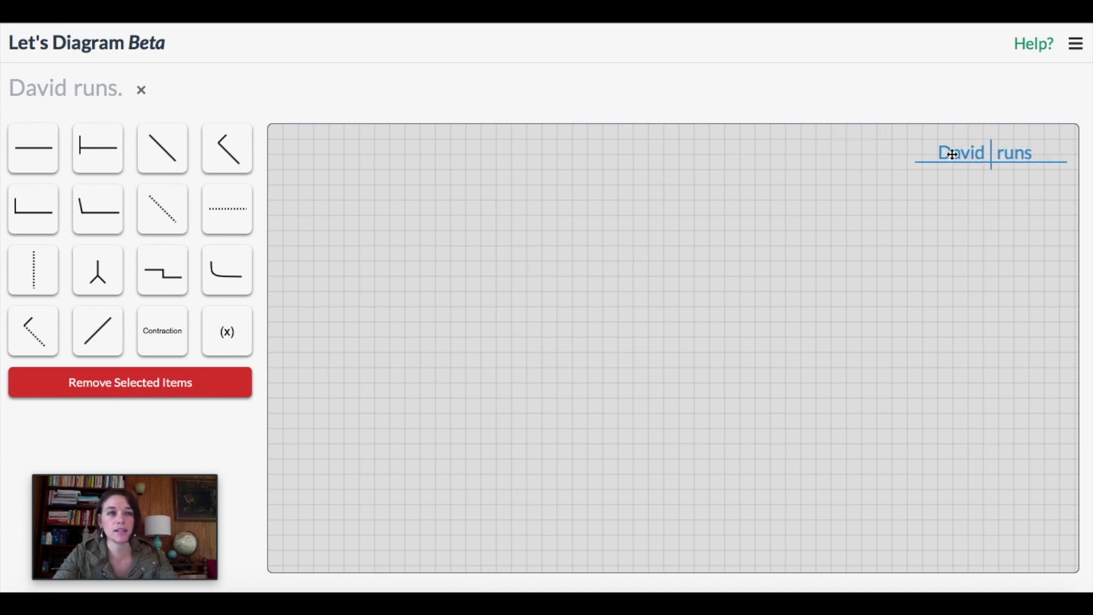
pyautogui.click(674, 437)
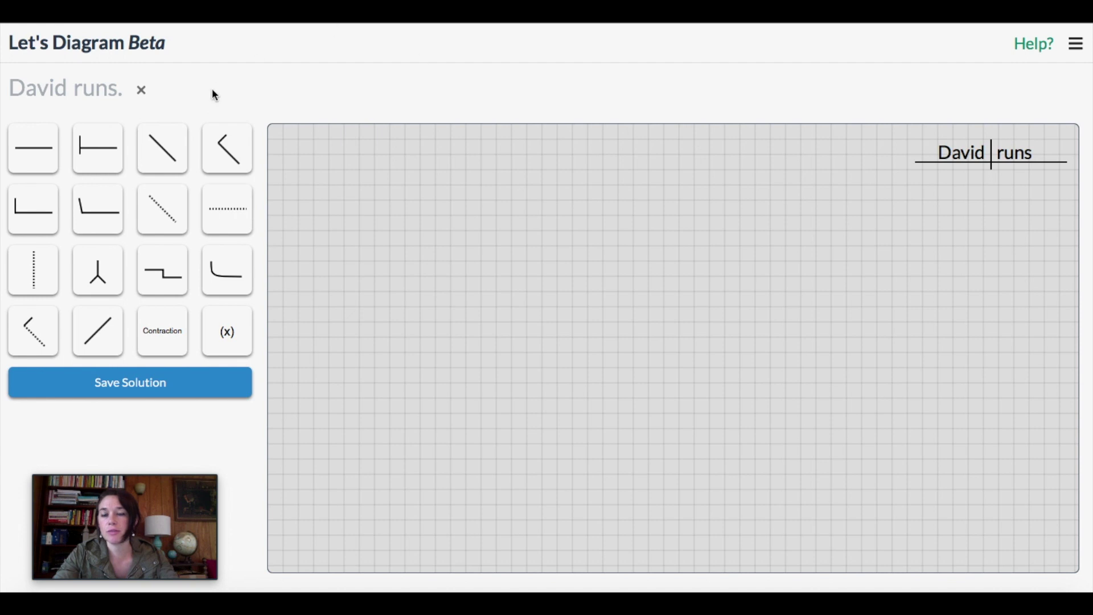
pyautogui.click(142, 91)
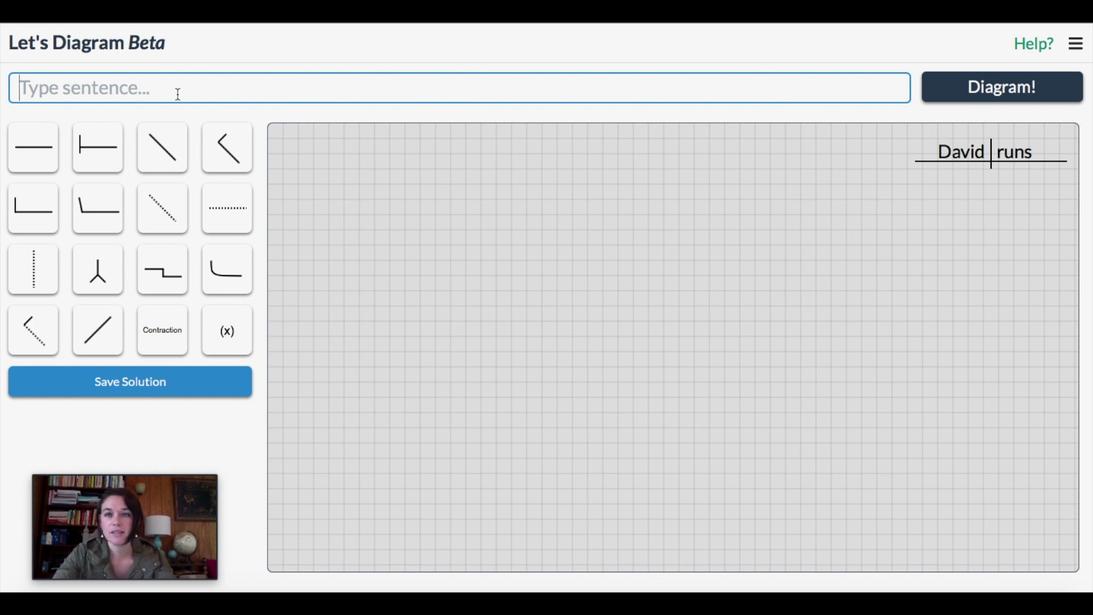
# Step: Enter 'David loves running.' as the new sentence and split it into diagrammable words
pyautogui.write('David lov')
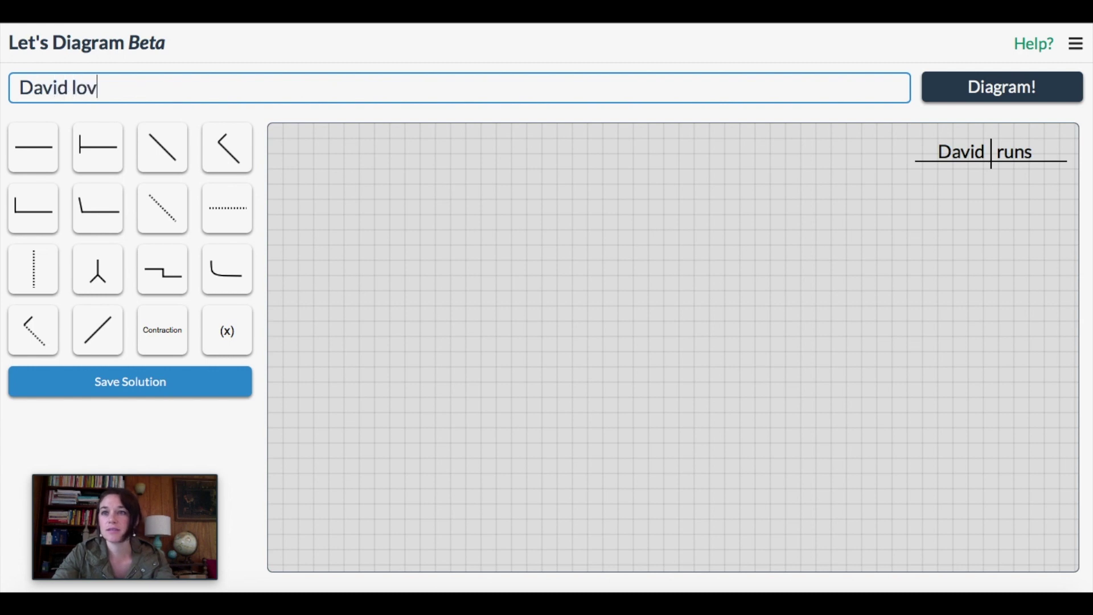
pyautogui.write('es running.')
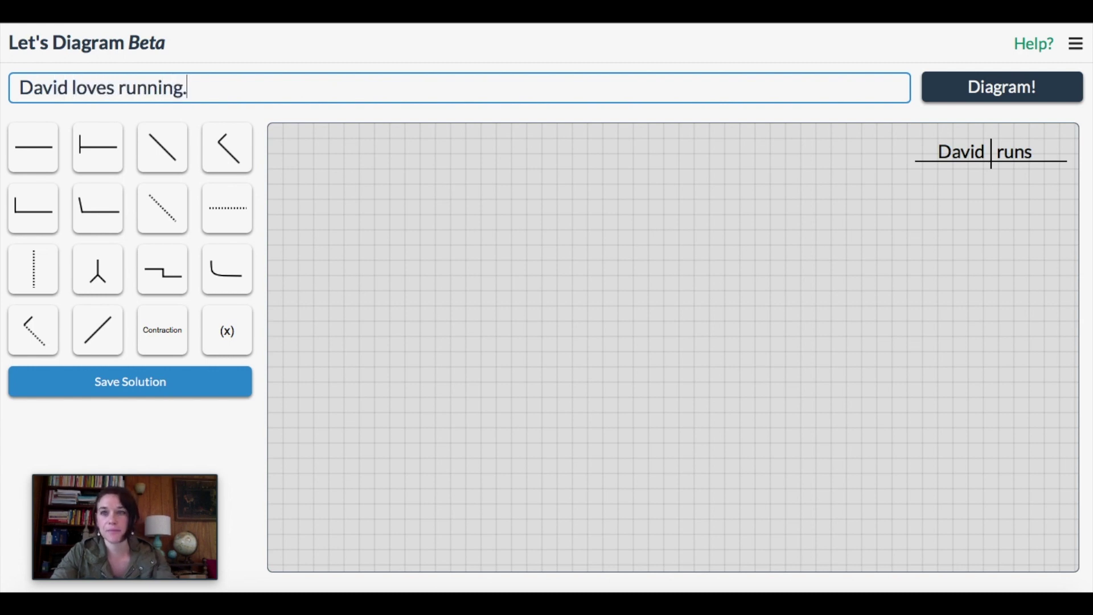
pyautogui.click(979, 88)
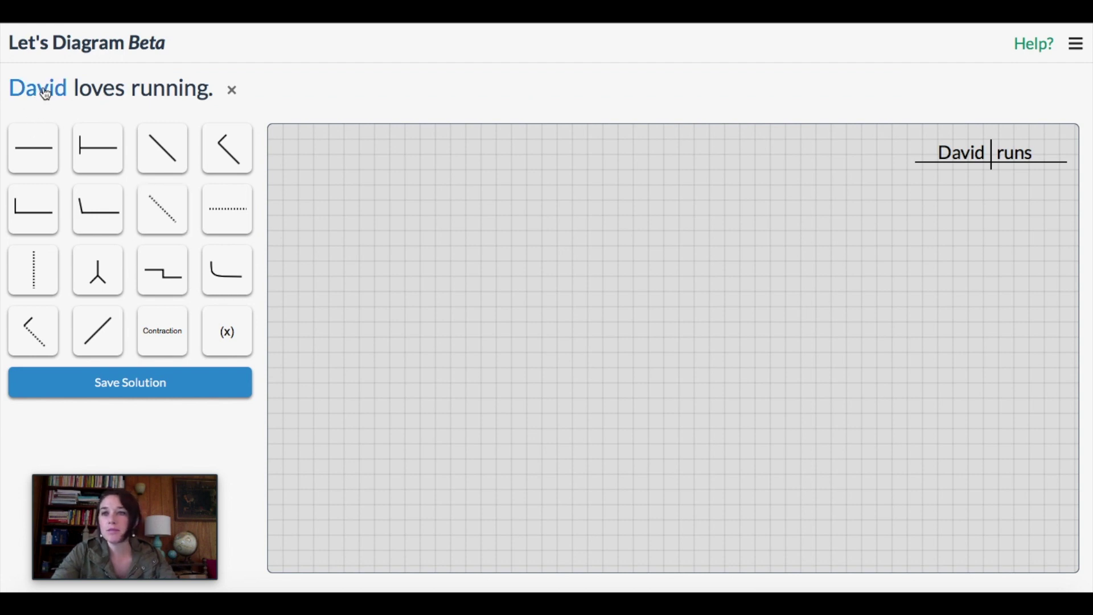
# Step: Place David on a baseline, loves as the verb, and running as a stepped runn/ing piece
pyautogui.moveTo(46, 94); pyautogui.dragTo(36, 148)
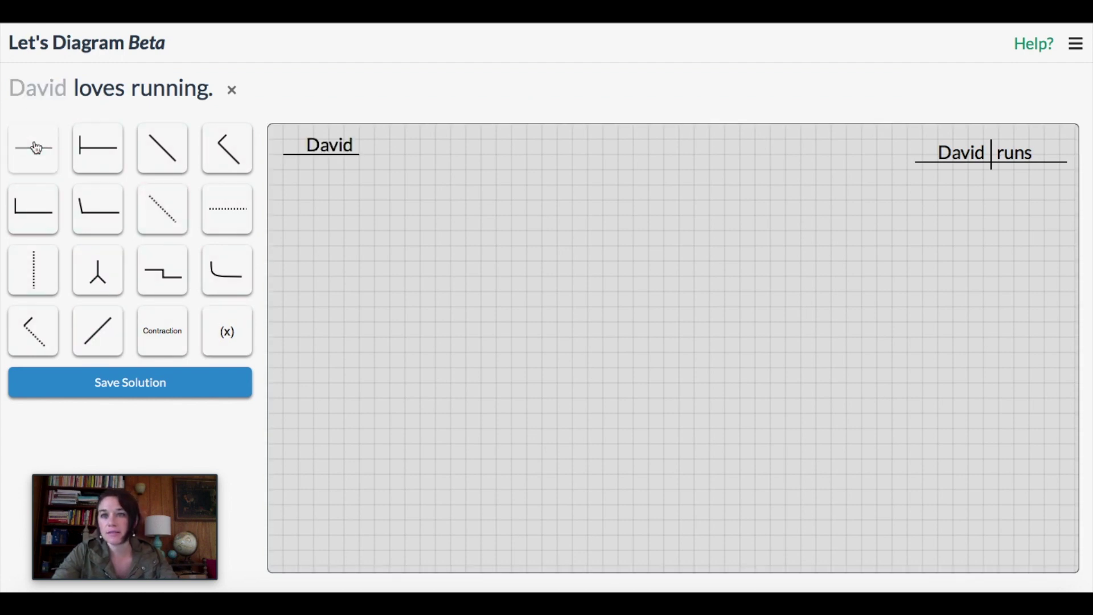
pyautogui.click(95, 93)
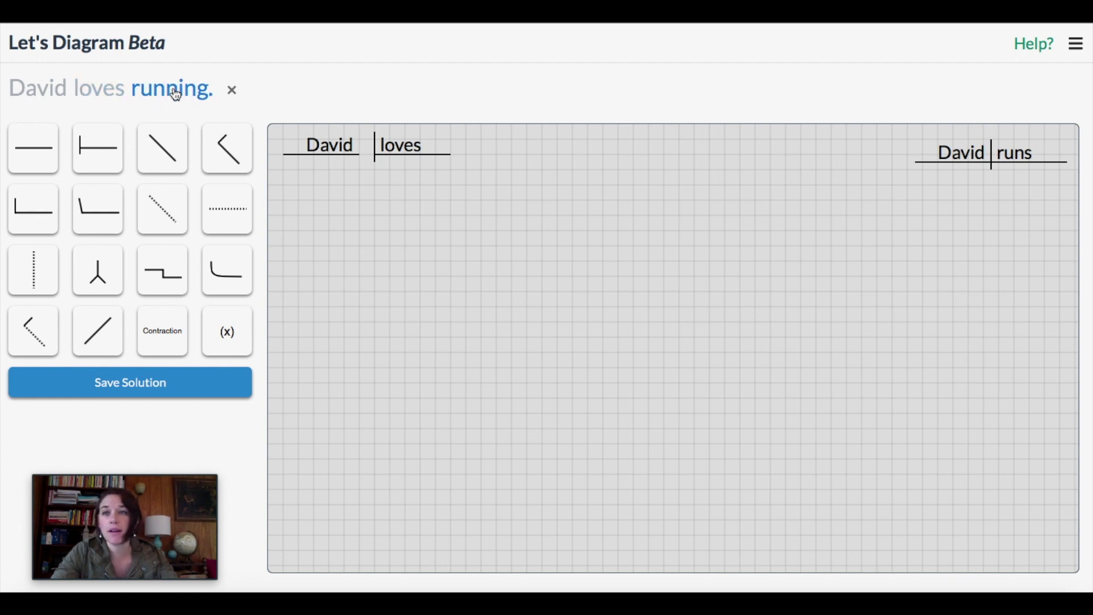
pyautogui.click(175, 96)
pyautogui.click(162, 273)
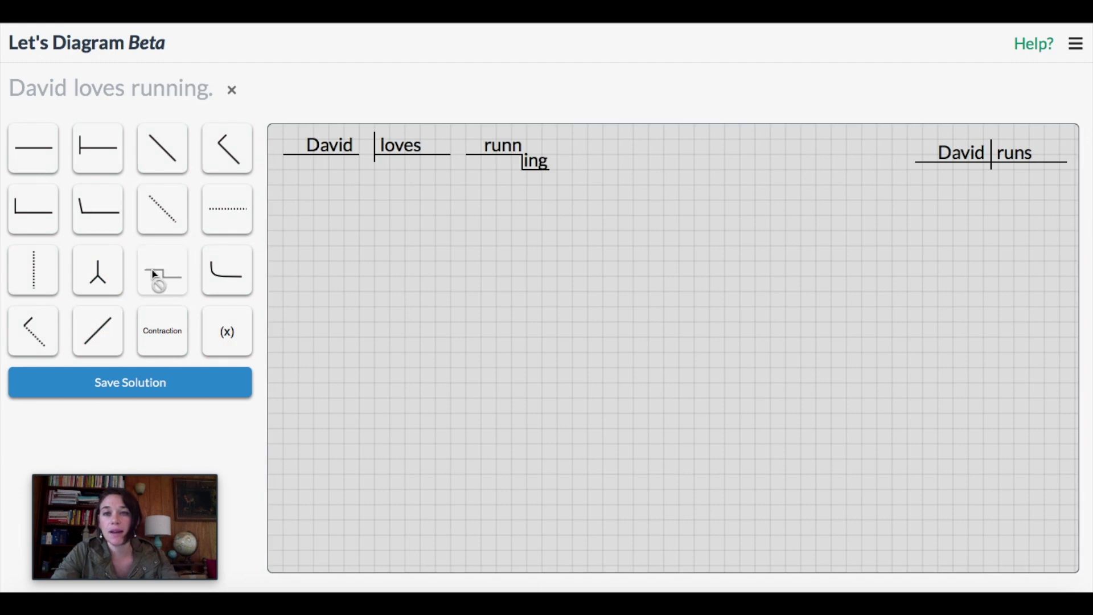
pyautogui.click(503, 159)
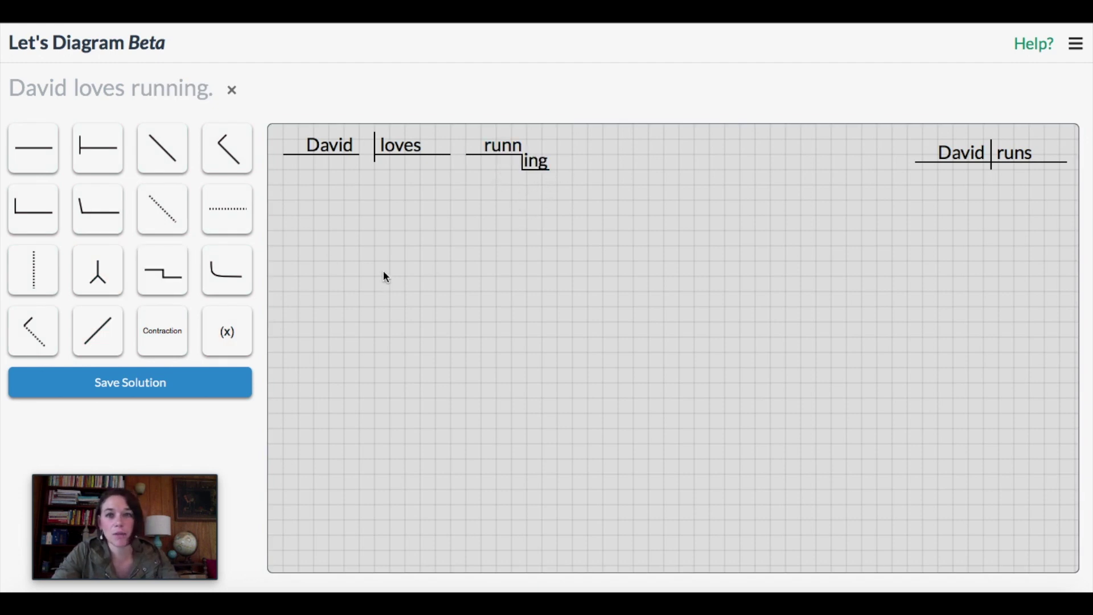
# Step: Join David and loves lower on the grid, bring runn/ing near, and add an L-shaped line after loves
pyautogui.moveTo(333, 146); pyautogui.dragTo(356, 334)
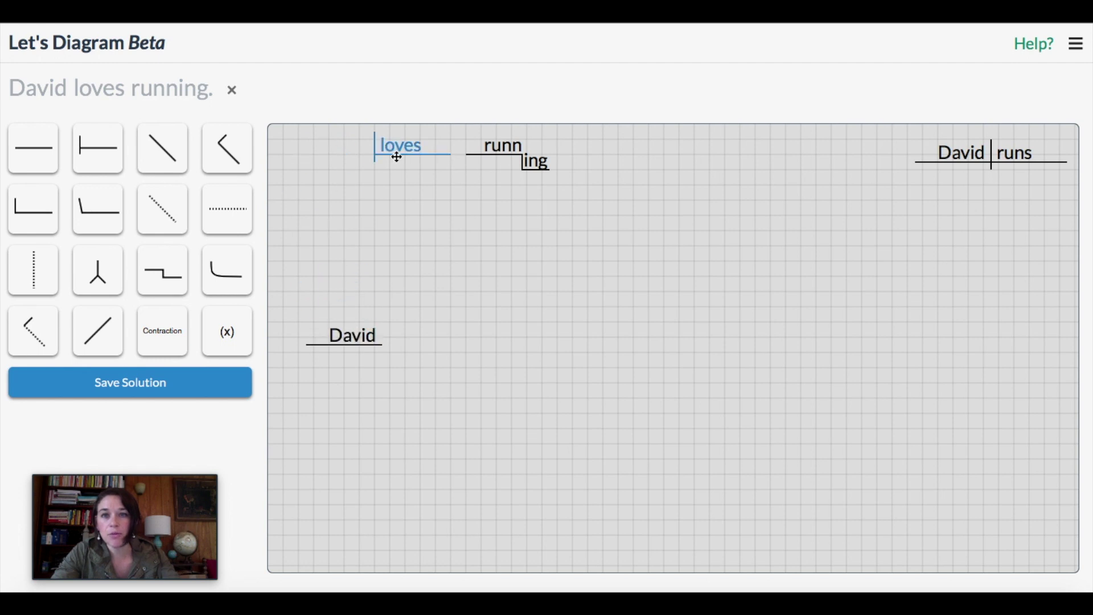
pyautogui.moveTo(395, 152); pyautogui.dragTo(386, 336)
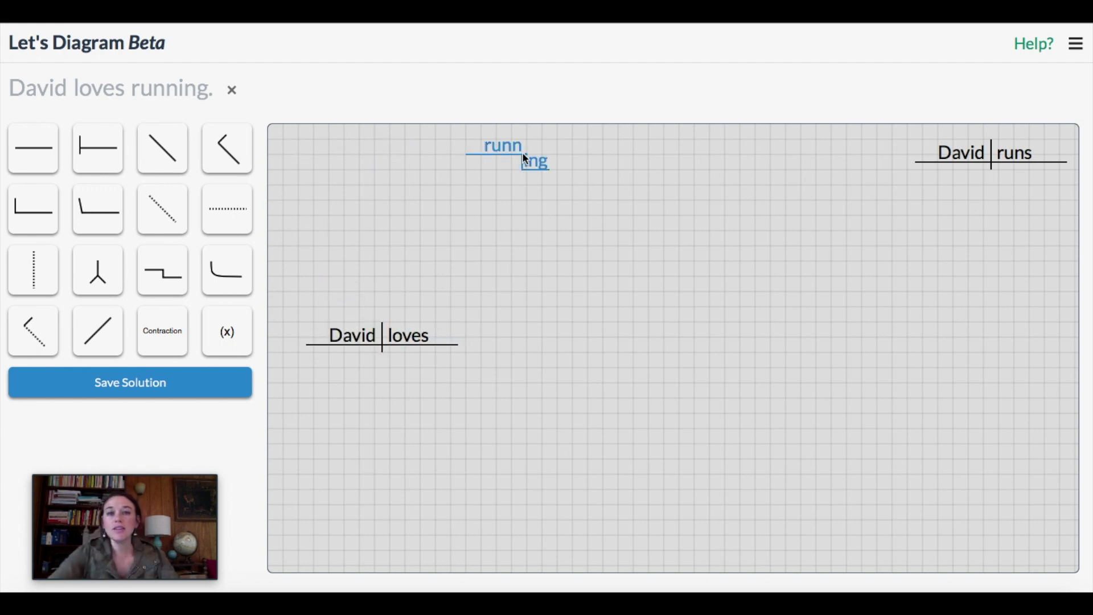
pyautogui.moveTo(510, 147); pyautogui.dragTo(480, 268)
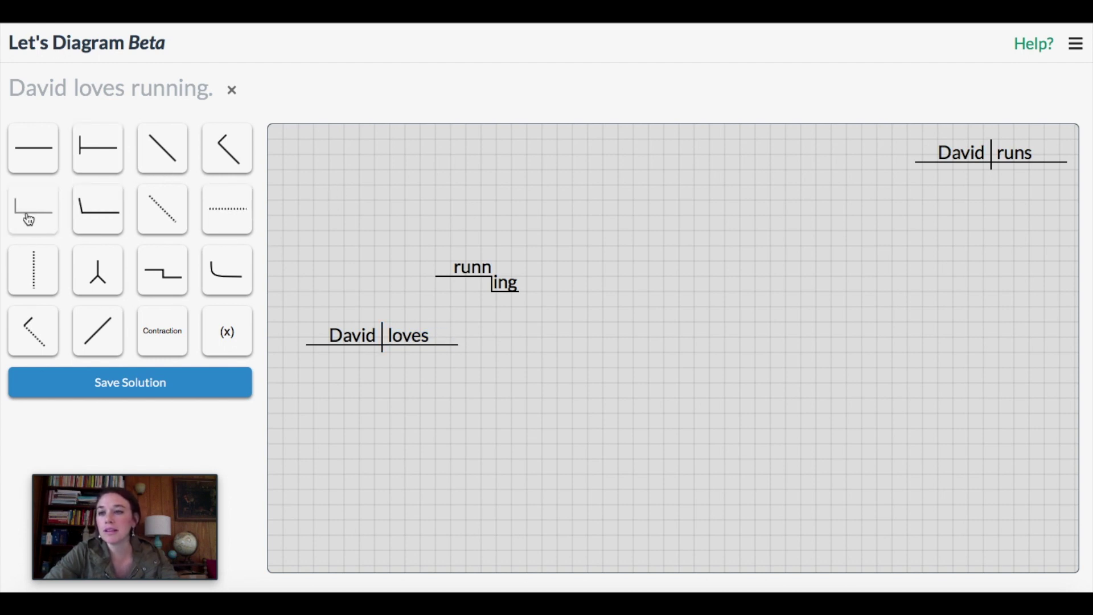
pyautogui.moveTo(29, 219); pyautogui.dragTo(360, 253)
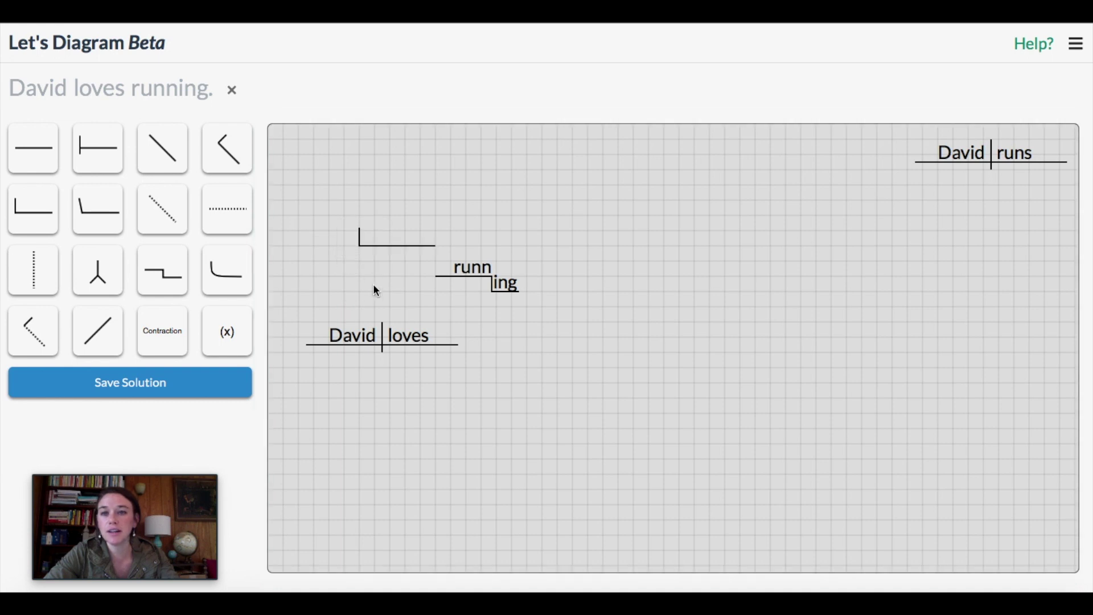
pyautogui.moveTo(366, 241); pyautogui.dragTo(444, 340)
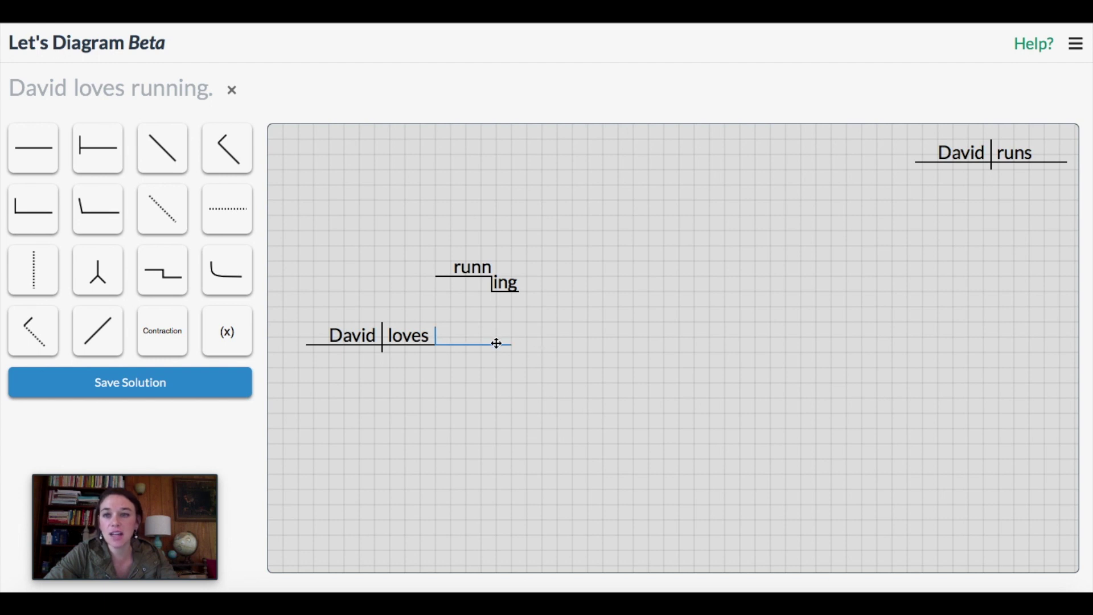
# Step: Add a gerund stand in the object slot and set runn/ing on top of it
pyautogui.moveTo(102, 281); pyautogui.dragTo(467, 297)
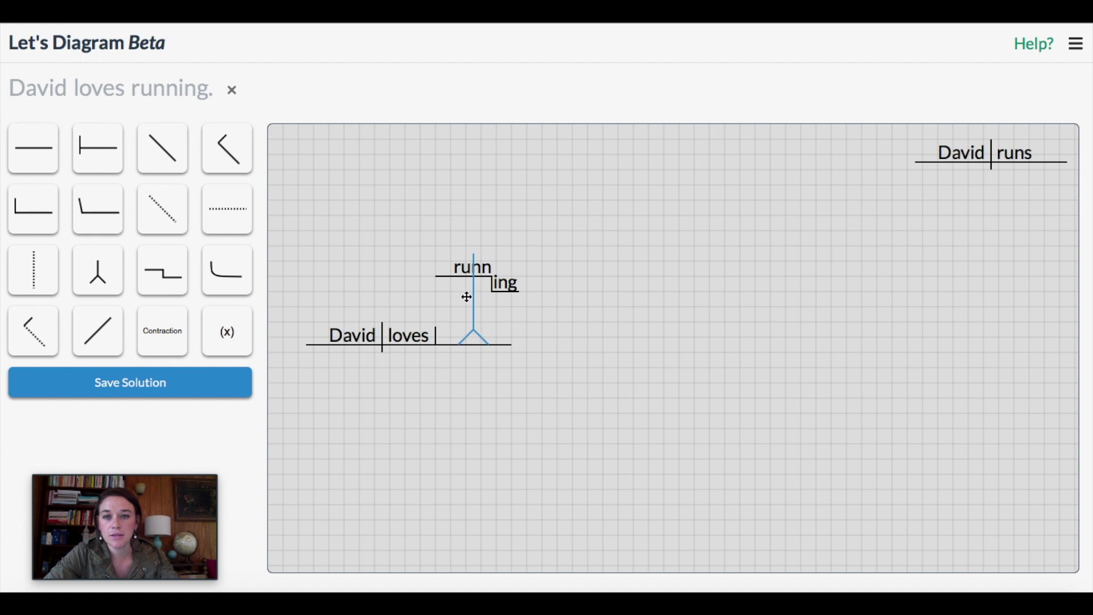
pyautogui.click(473, 271)
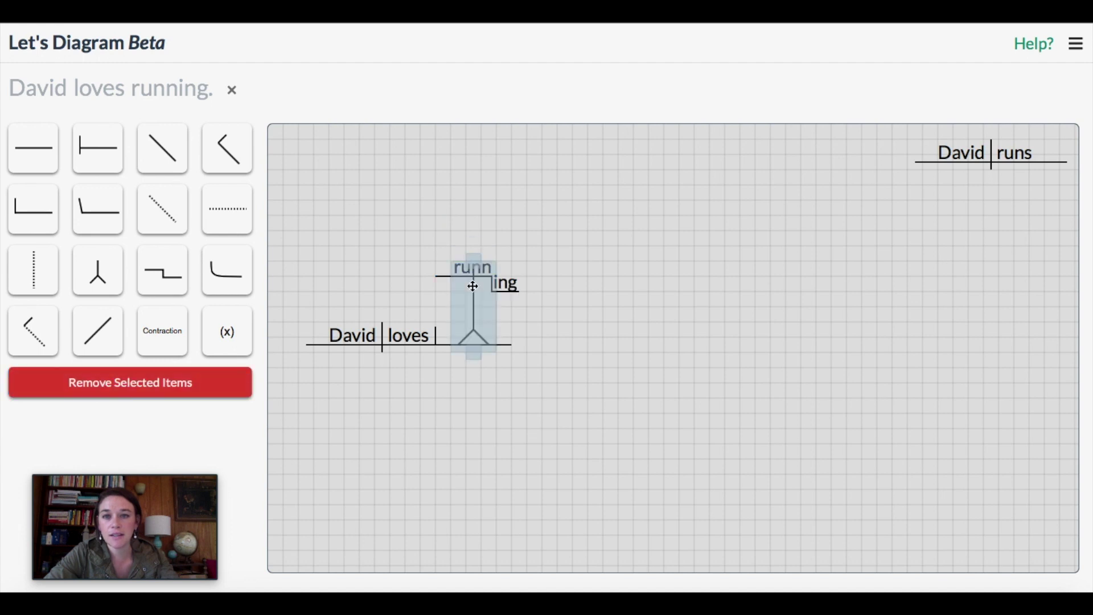
pyautogui.click(532, 296)
pyautogui.moveTo(507, 283); pyautogui.dragTo(492, 263)
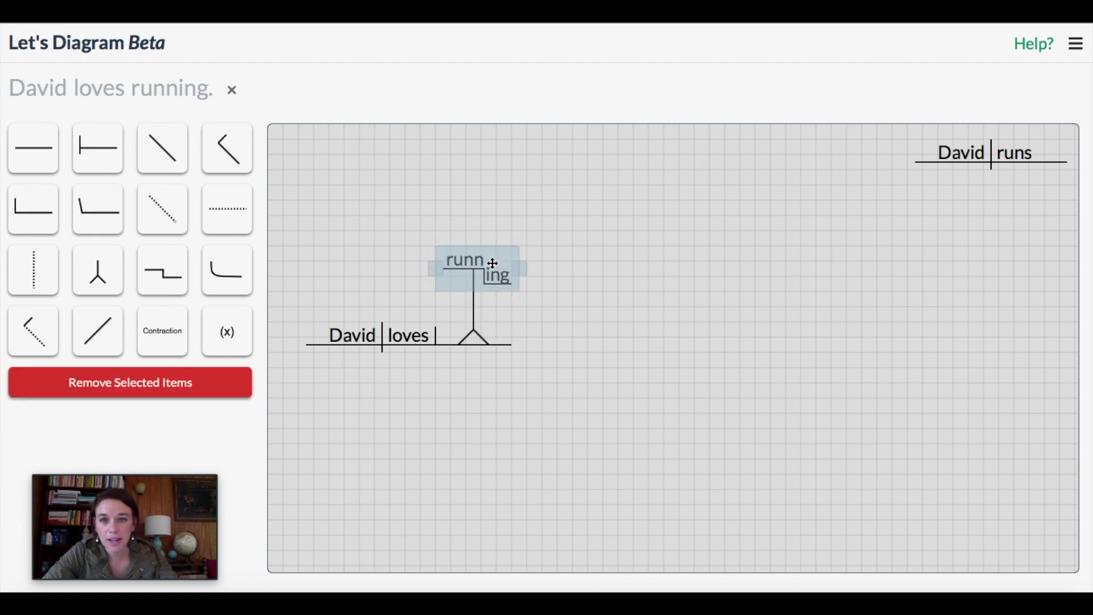
pyautogui.click(644, 249)
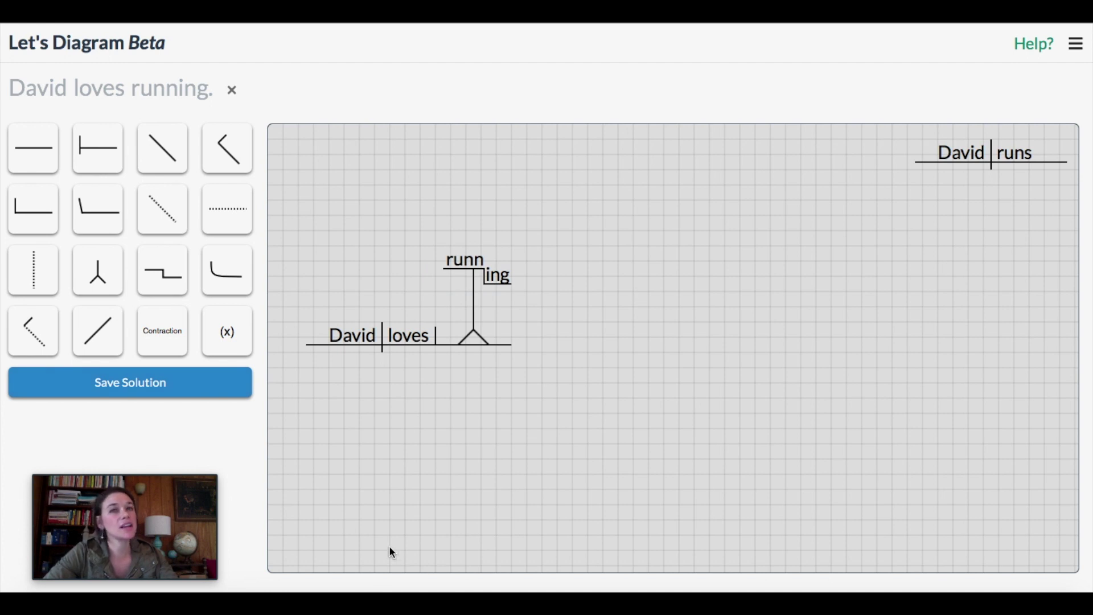
# Step: Move the whole David loves running diagram beneath the David runs diagram
pyautogui.moveTo(326, 208); pyautogui.dragTo(516, 548)
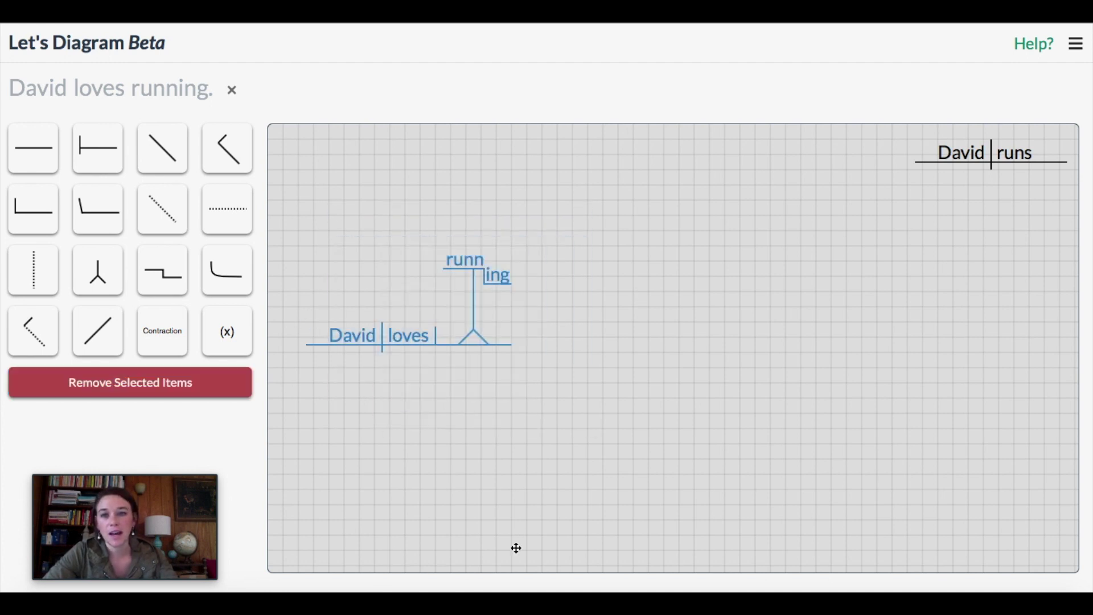
pyautogui.moveTo(474, 271); pyautogui.dragTo(1039, 202)
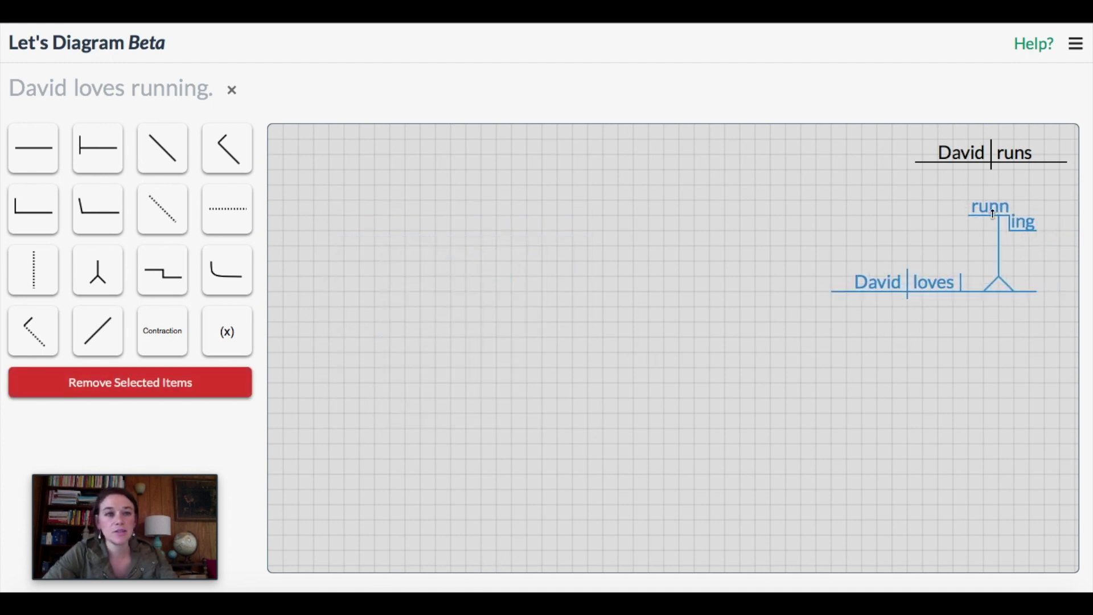
pyautogui.click(753, 407)
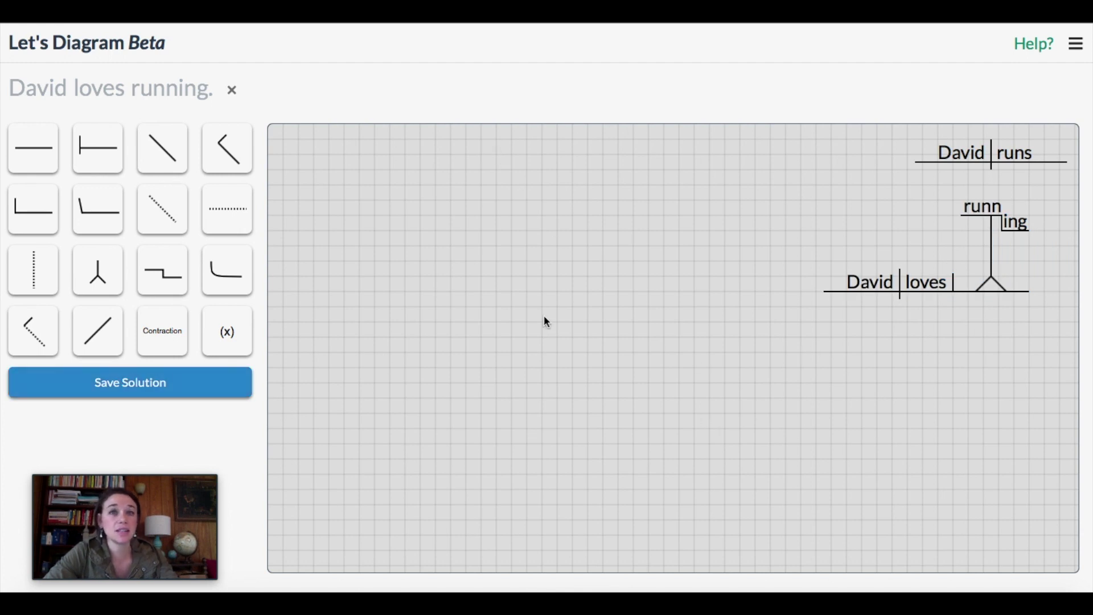
# Step: Save the David loves running diagram and open it from View Saved Content
pyautogui.click(138, 395)
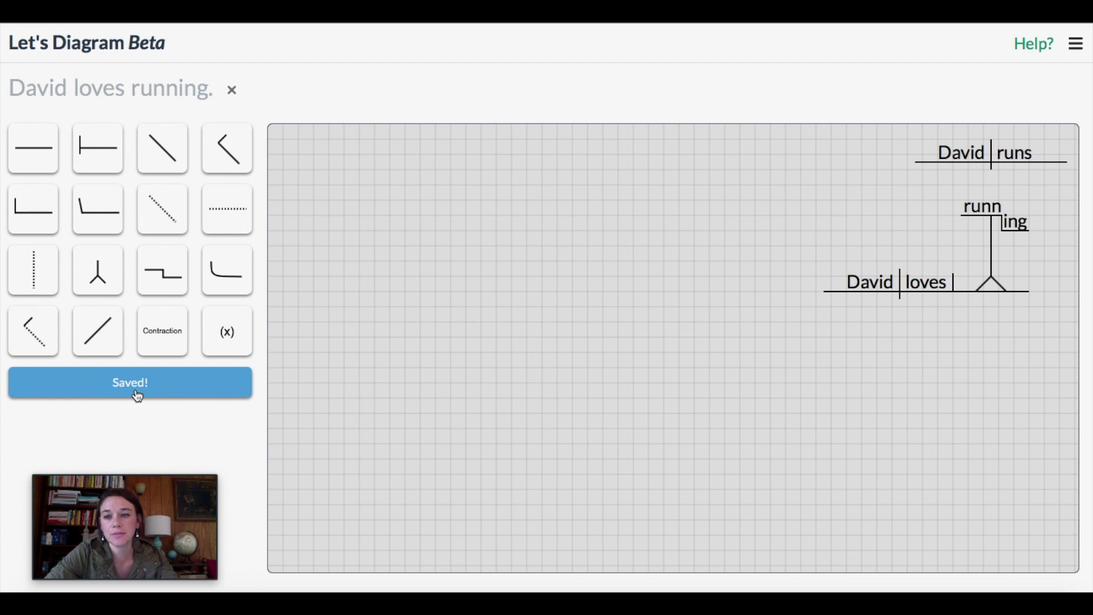
pyautogui.click(1078, 47)
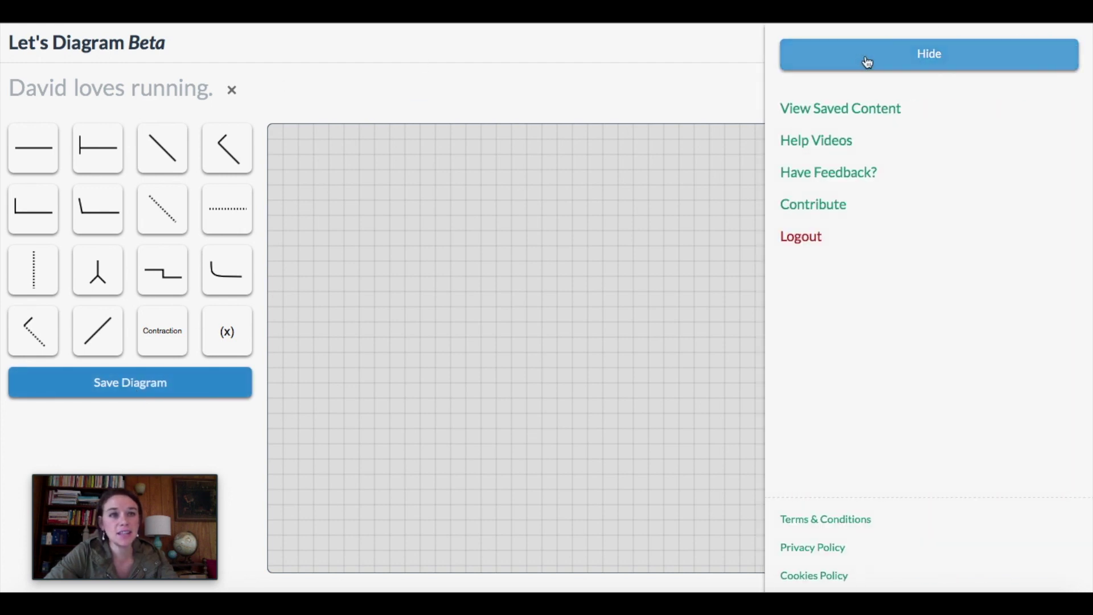
pyautogui.click(821, 118)
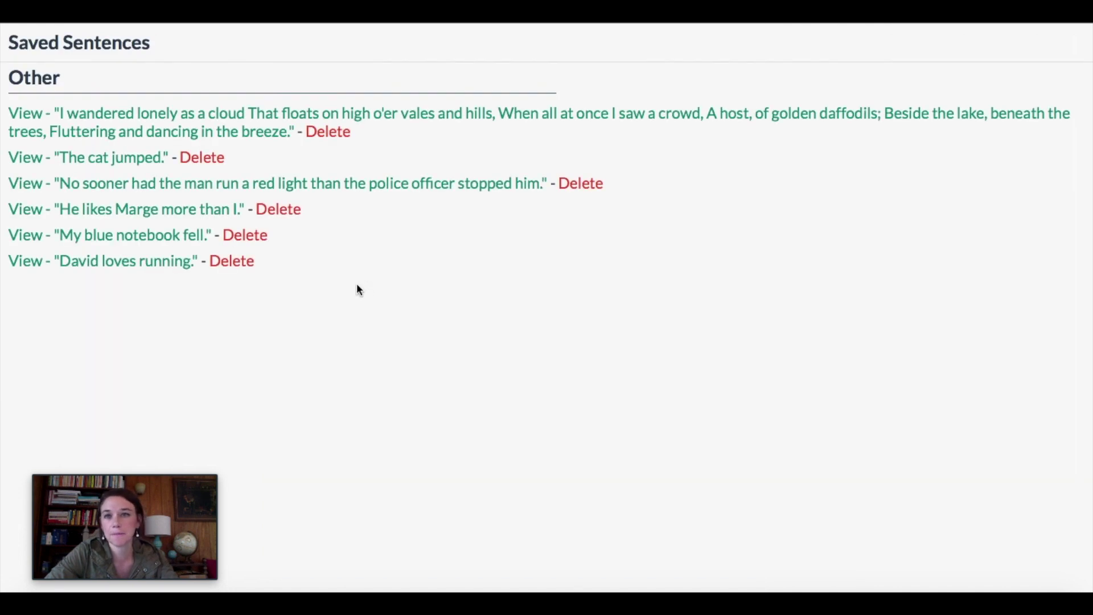
pyautogui.click(165, 260)
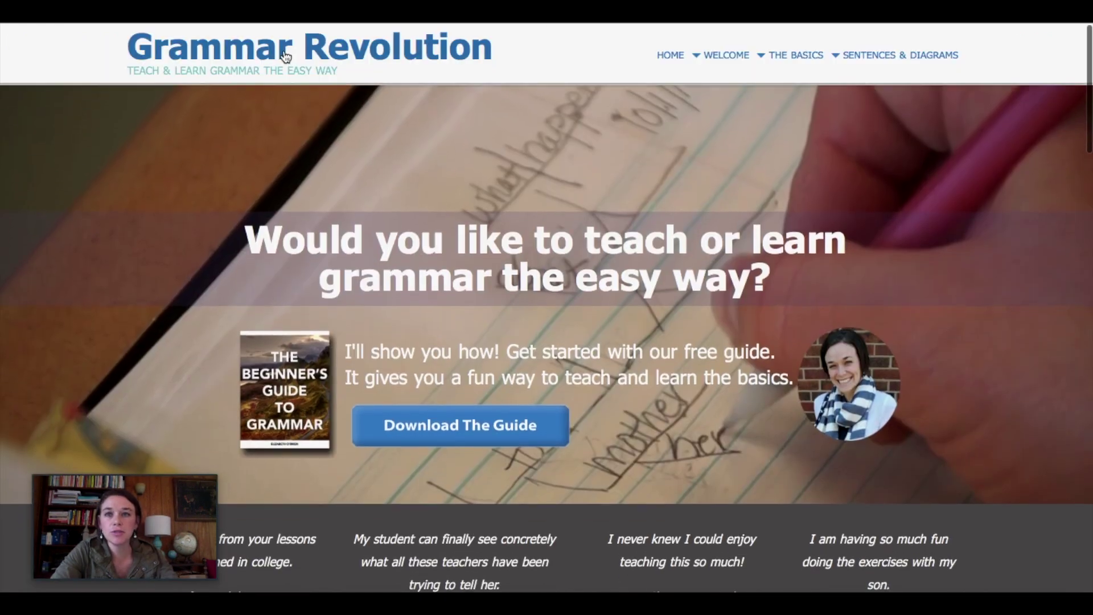
# Step: Go through SENTENCES & DIAGRAMS > LEARN TO DIAGRAM to Chapter 1 and scroll to its exercises
pyautogui.moveTo(836, 75)
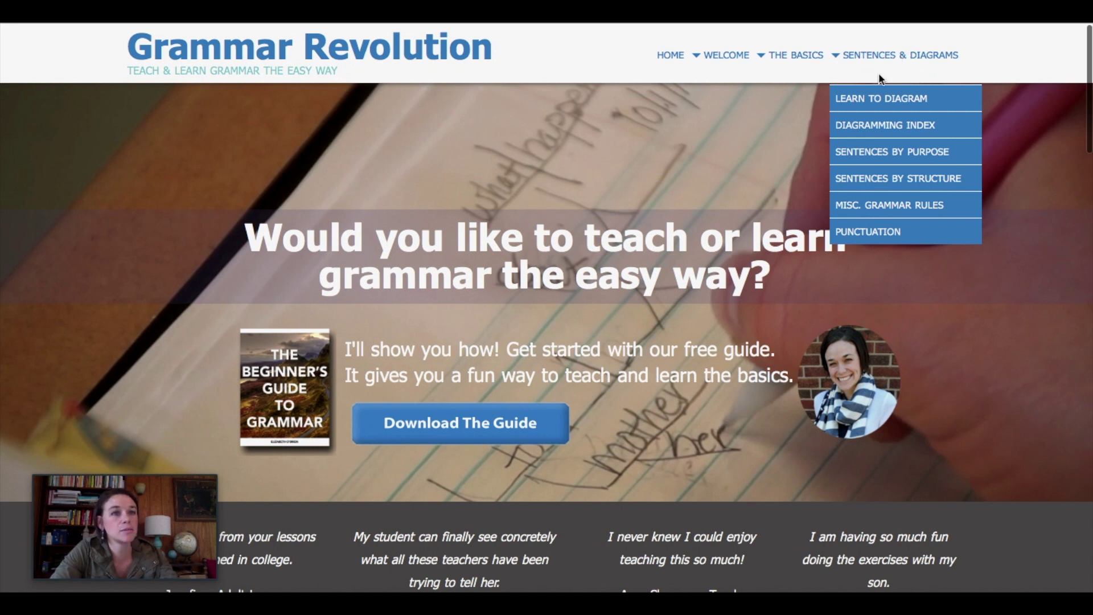
pyautogui.click(874, 98)
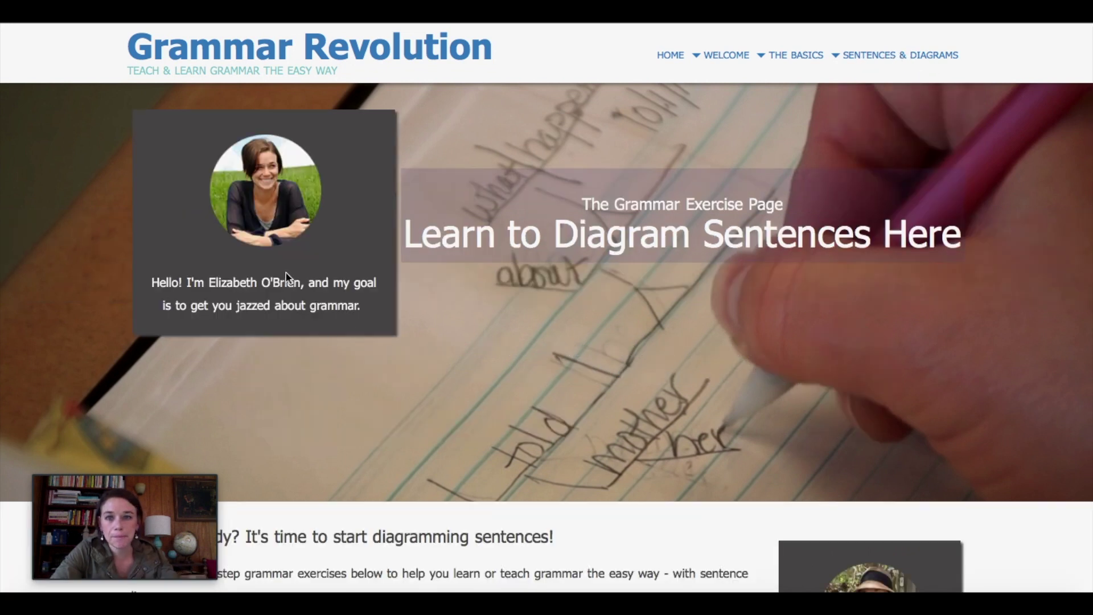
pyautogui.scroll(-10, 285, 250)
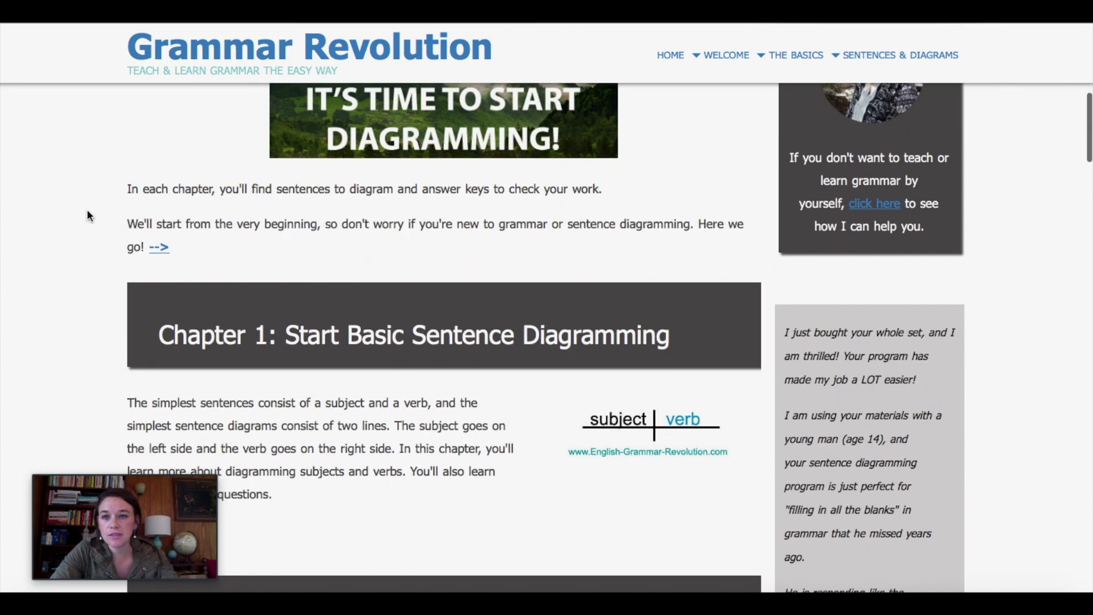
pyautogui.scroll(-3, 87, 209)
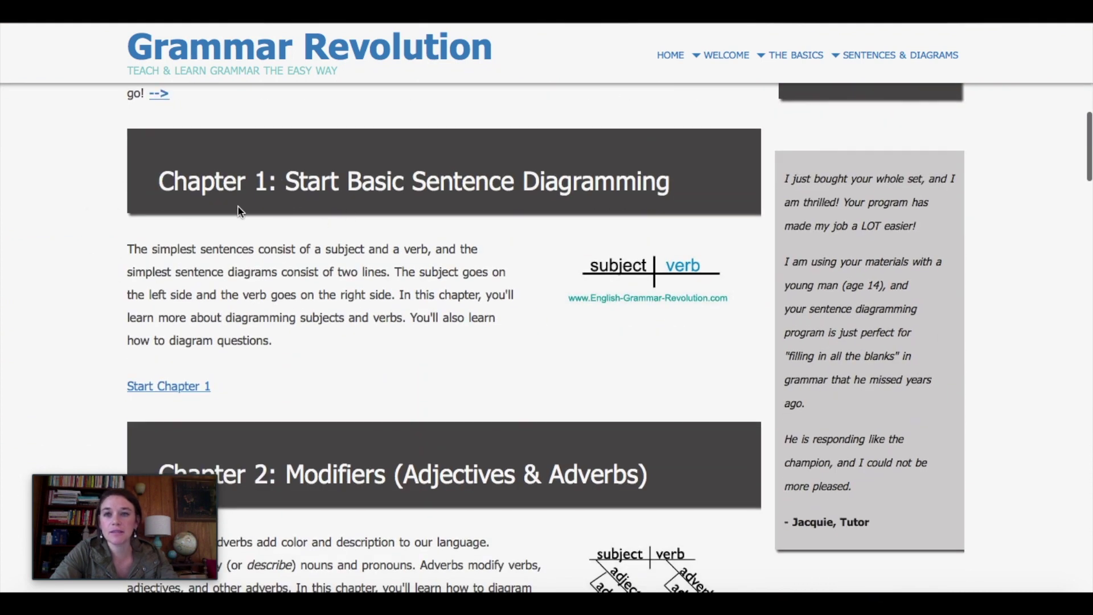
pyautogui.scroll(-15, 115, 191)
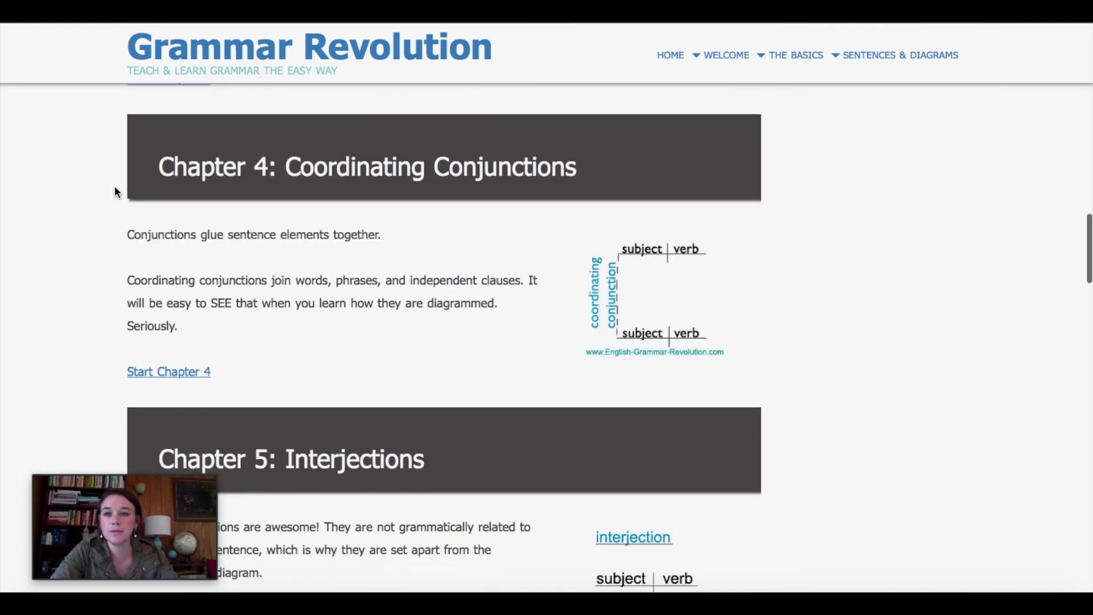
pyautogui.scroll(10, 114, 191)
pyautogui.scroll(6, 115, 191)
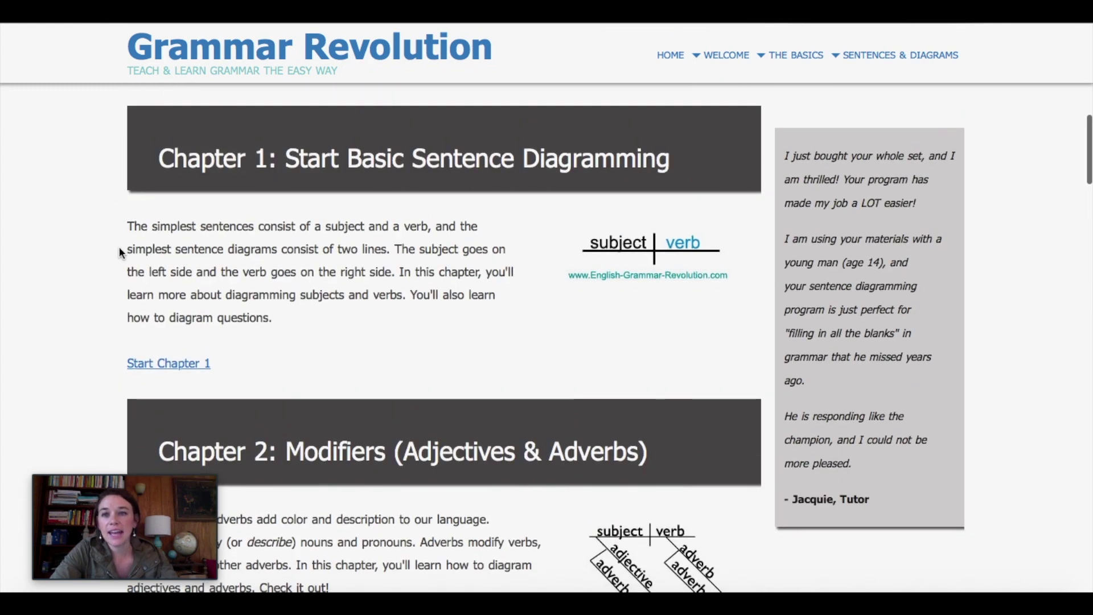
pyautogui.click(191, 364)
pyautogui.scroll(-6, 171, 230)
pyautogui.scroll(-2, 85, 208)
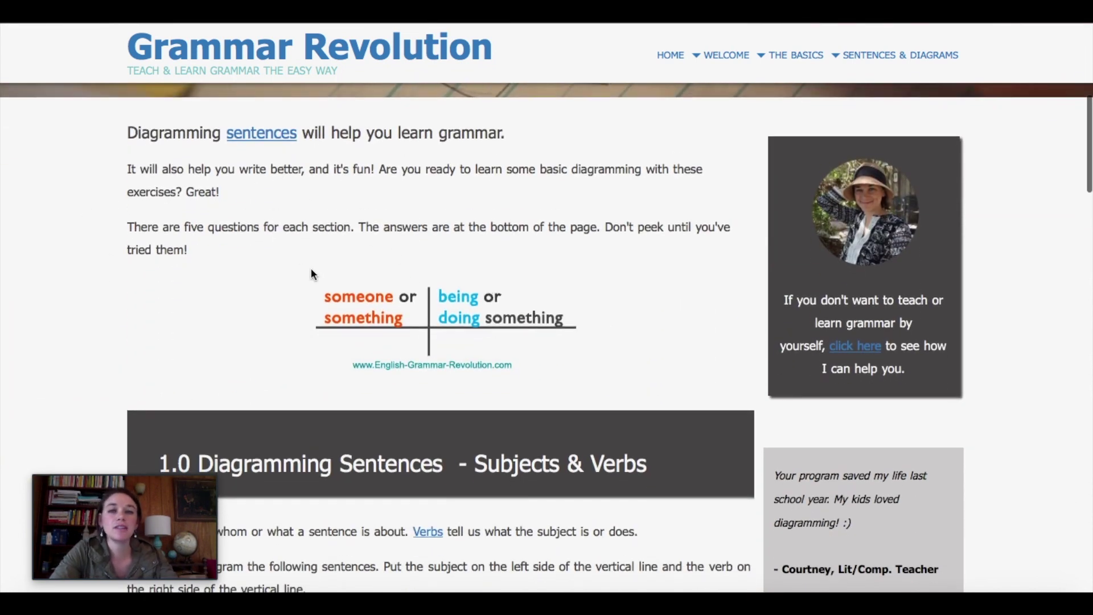
pyautogui.scroll(-5, 311, 274)
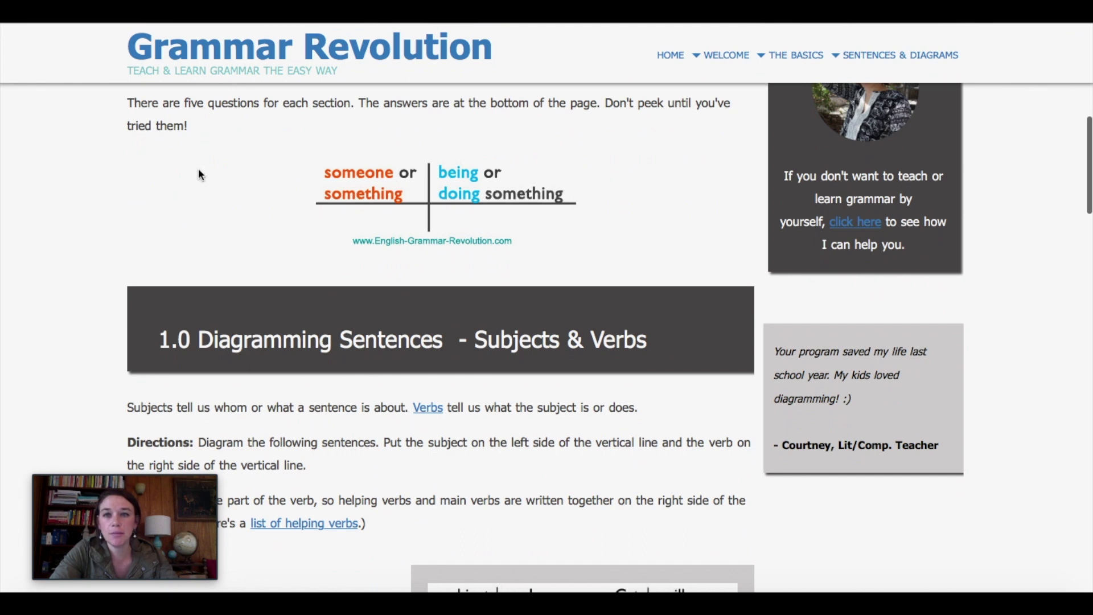
pyautogui.scroll(-15, 200, 174)
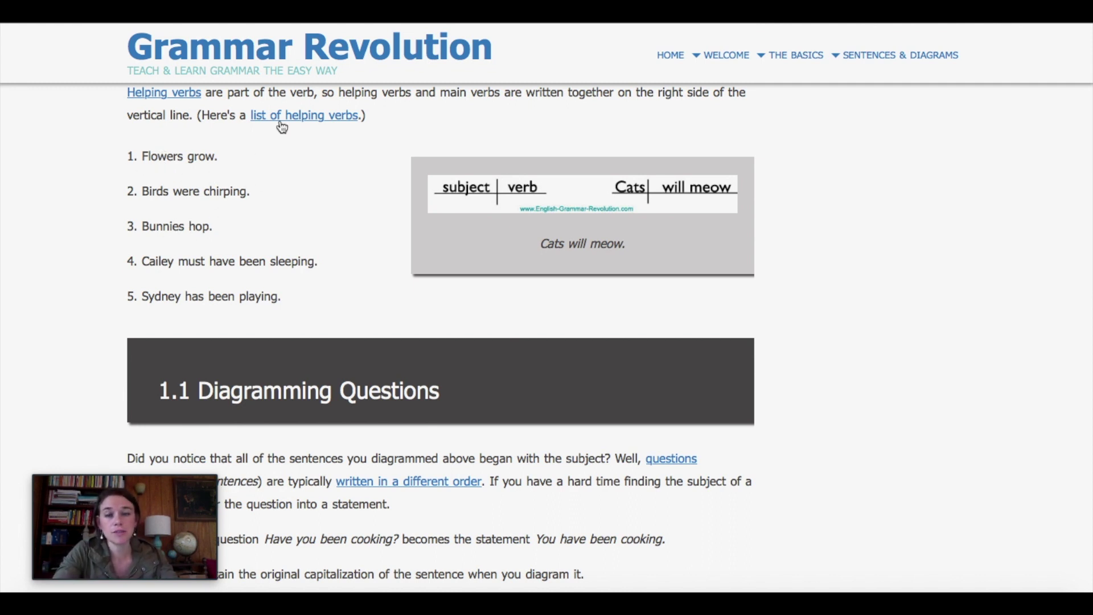
# Step: Diagram 'Flowers grow.', move it to the grid's top right, and compare with the answer key
pyautogui.click(333, 25)
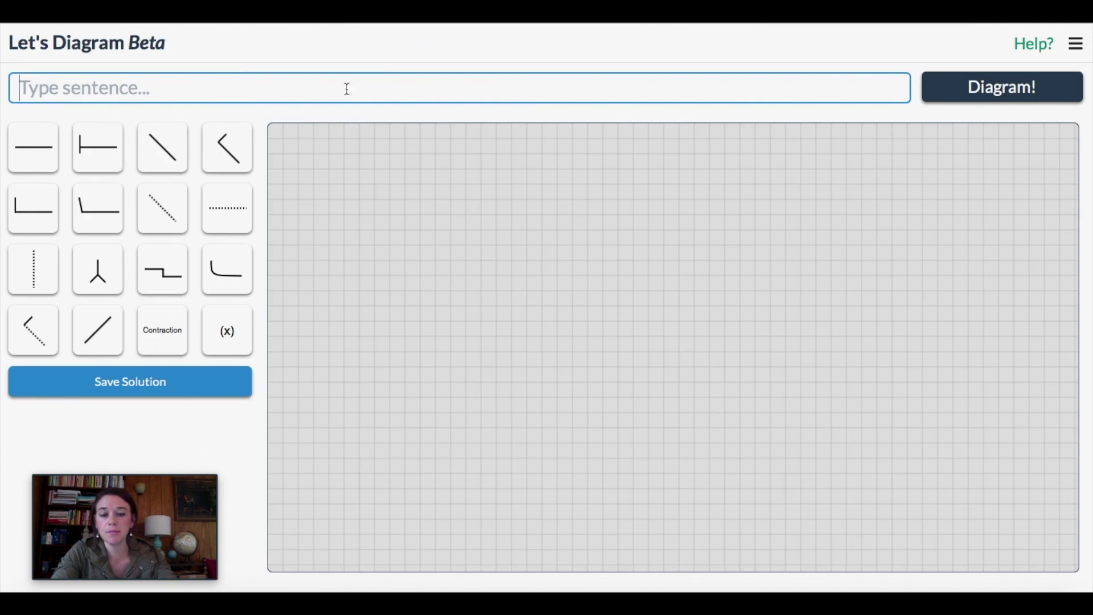
pyautogui.write('Flowers gro')
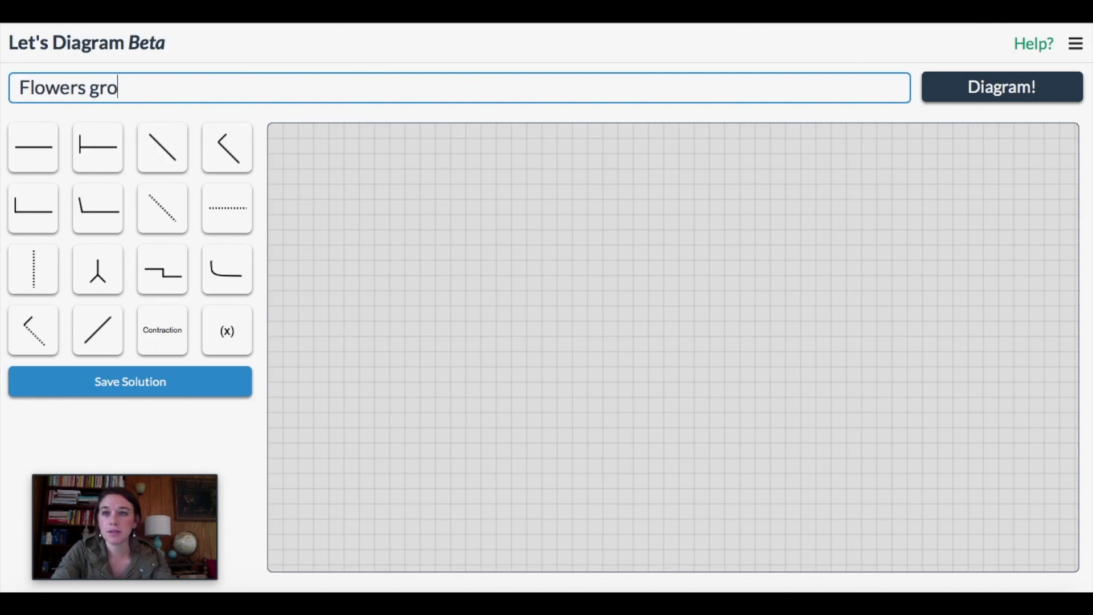
pyautogui.write('w.')
pyautogui.click(989, 94)
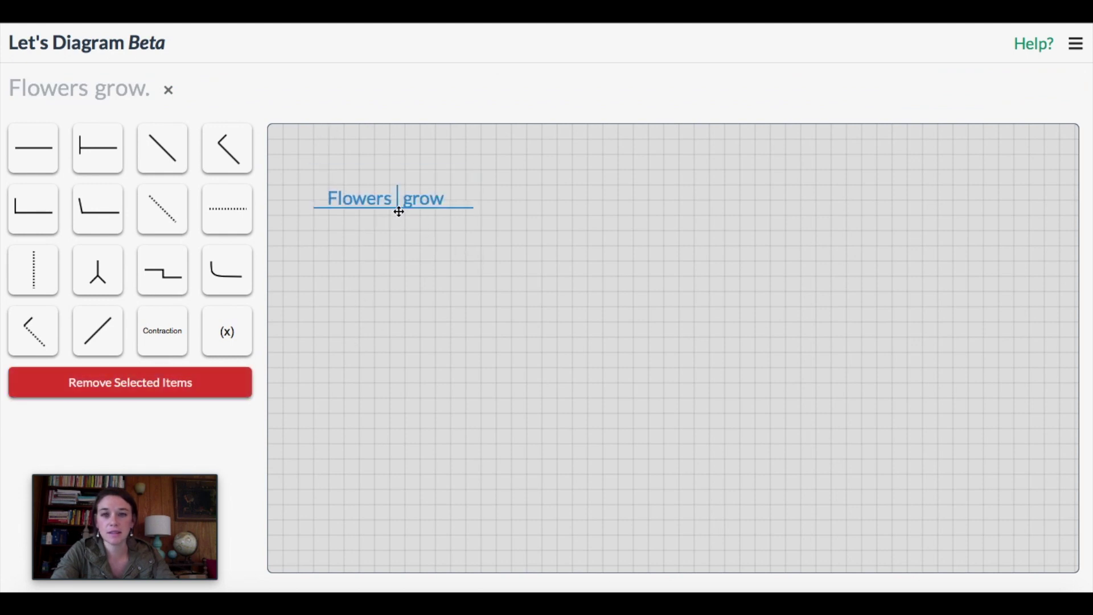
pyautogui.moveTo(397, 209); pyautogui.dragTo(961, 165)
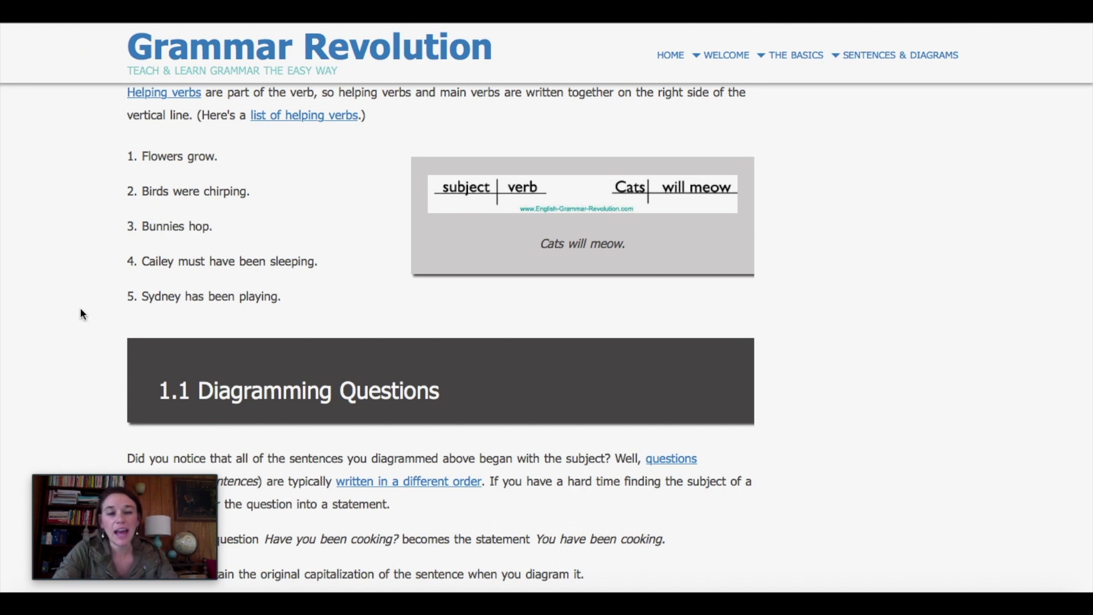
pyautogui.scroll(-10, 91, 228)
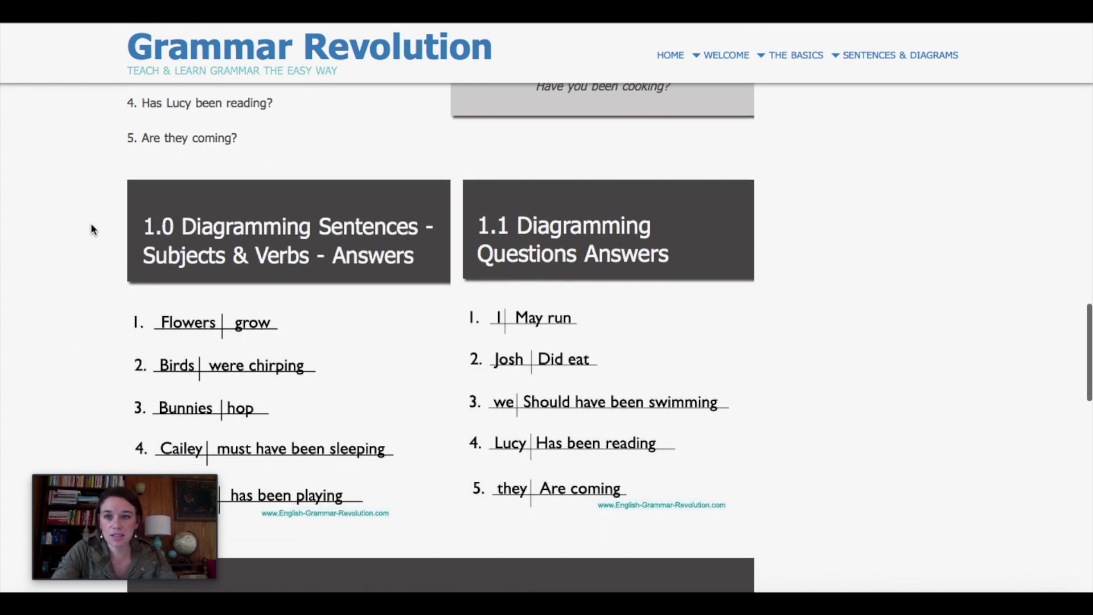
pyautogui.scroll(-1, 91, 230)
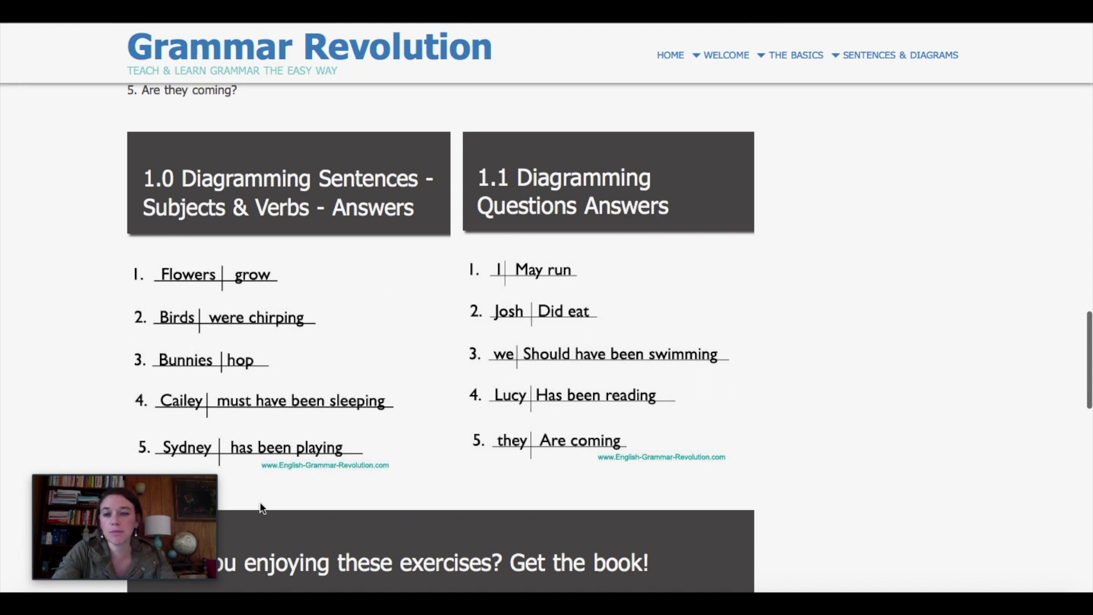
pyautogui.click(293, 21)
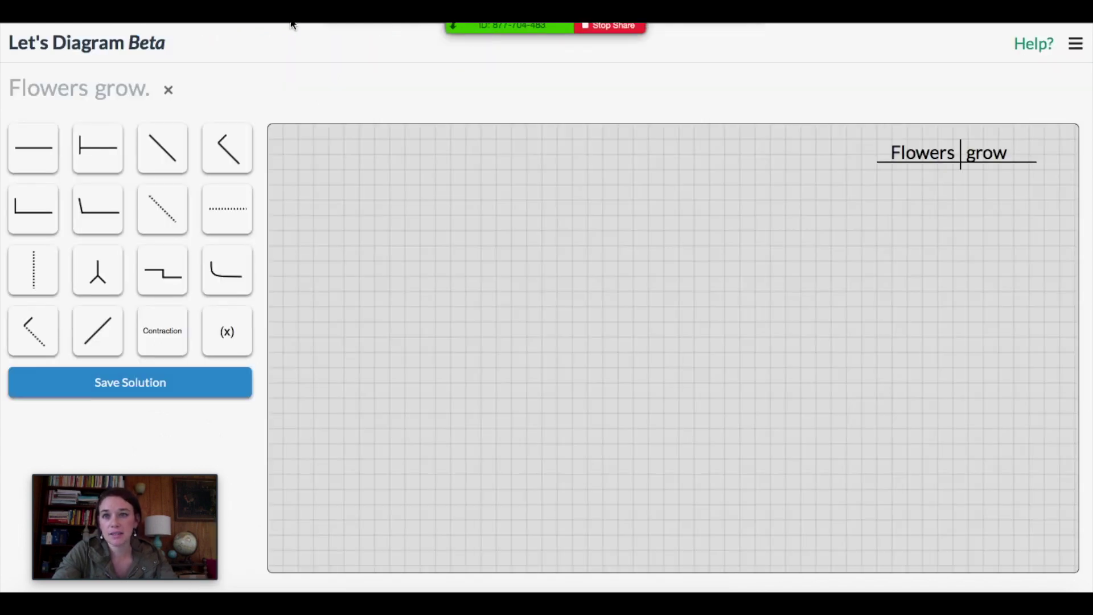